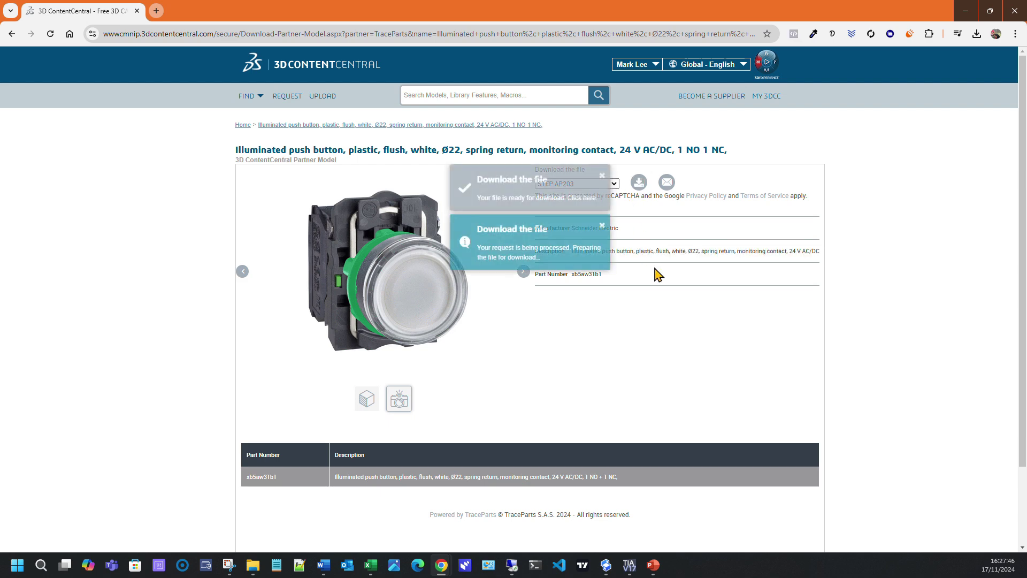
- Download the push button's STEP AP203 file and switch to Shapr3D to import the spamel_-SP22-AKLZ-11-230-LED model
click(581, 202)
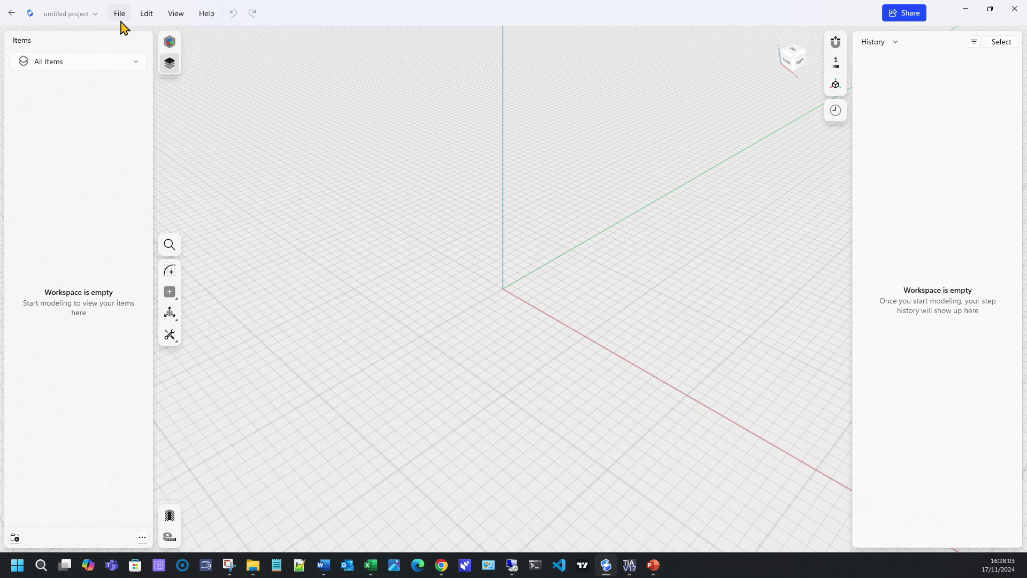
click(120, 14)
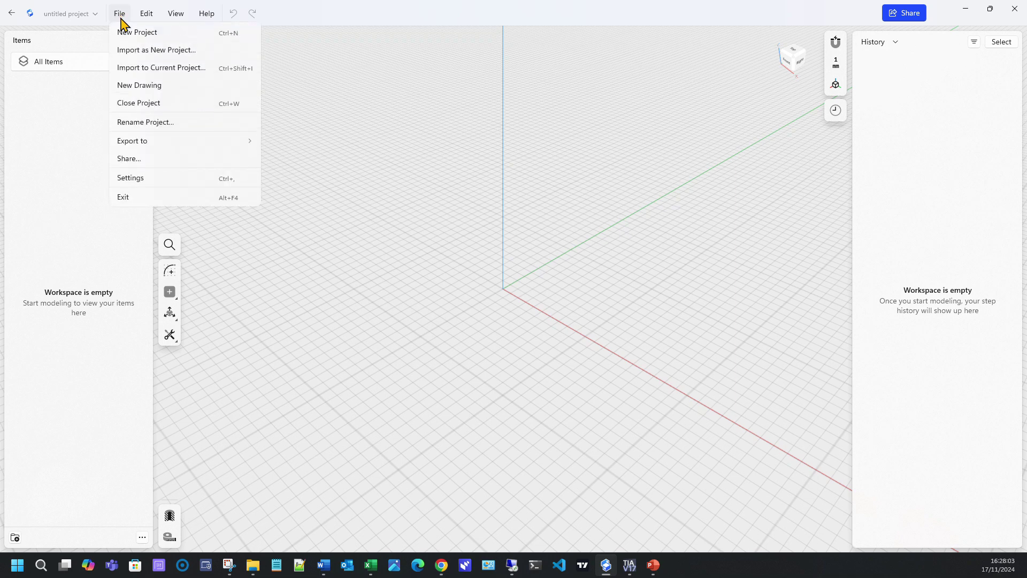
click(137, 66)
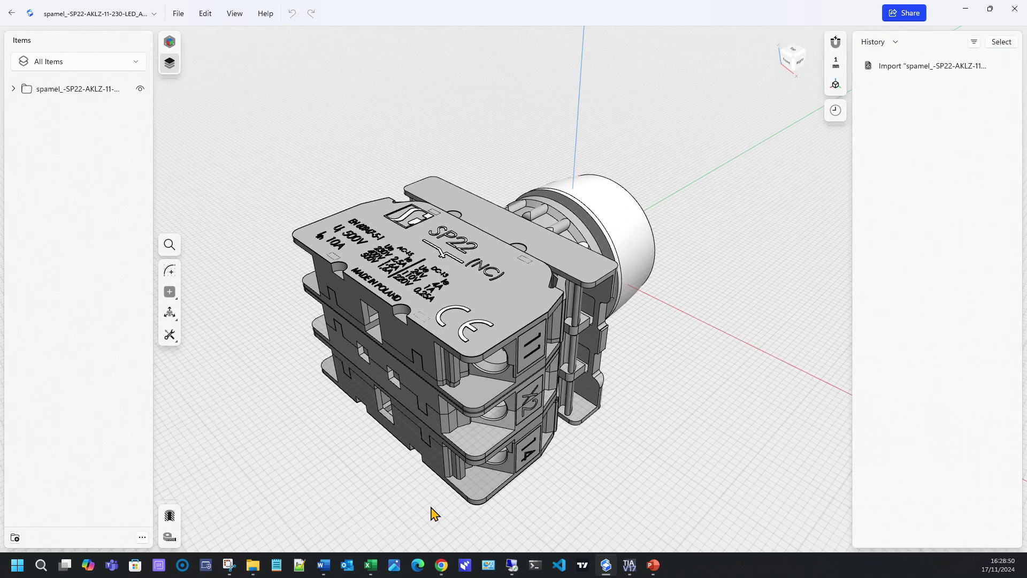
- Select the round front lens body of the push button and color it dark blue in visualization mode
drag(703, 353, 428, 271)
click(626, 323)
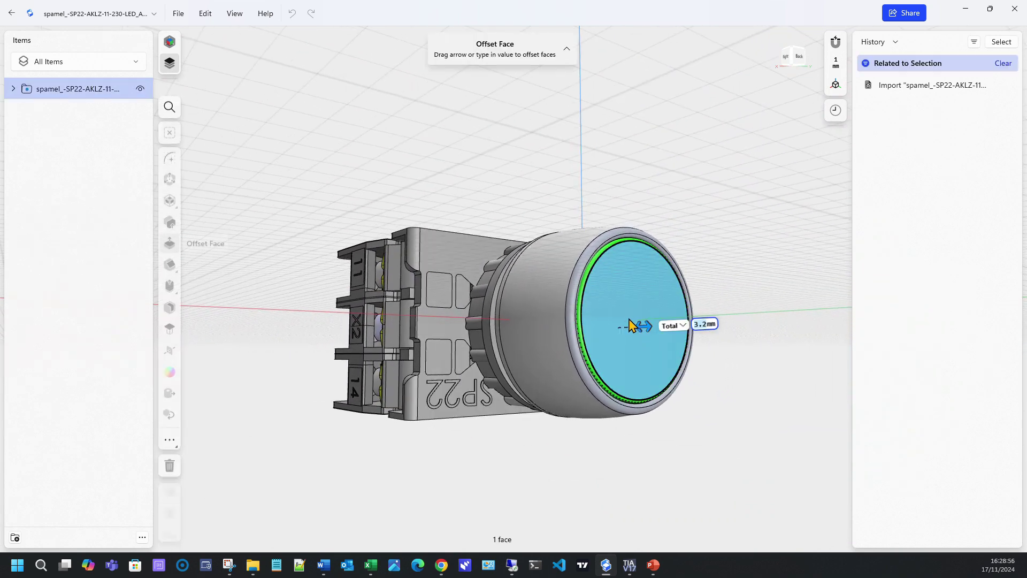
double_click(613, 284)
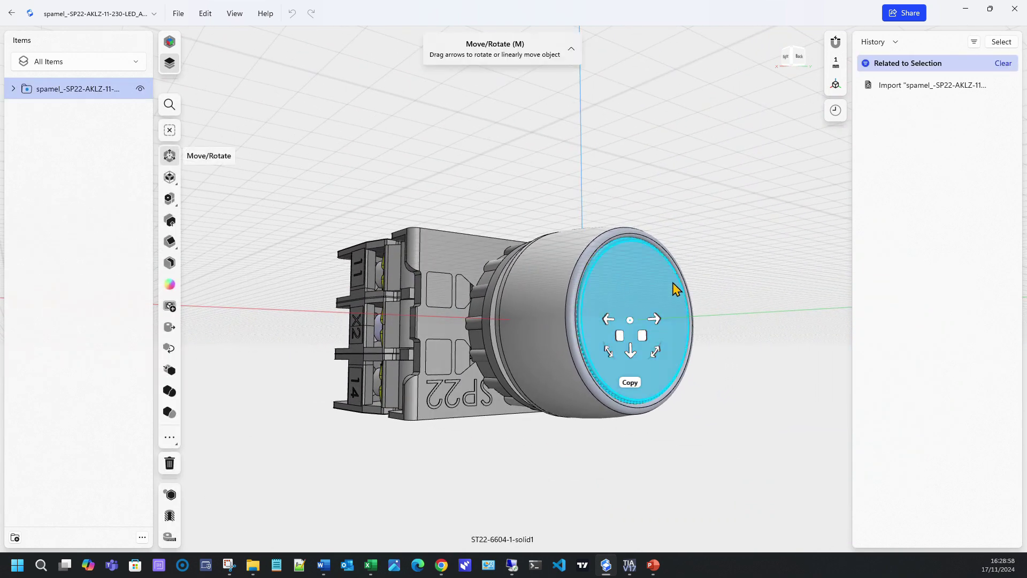
click(170, 43)
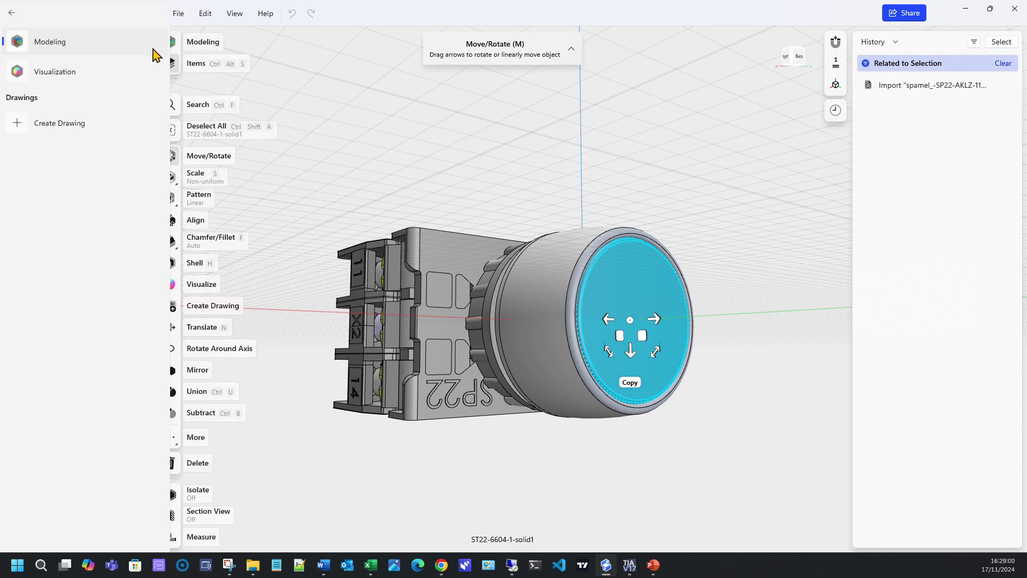
click(41, 69)
click(625, 316)
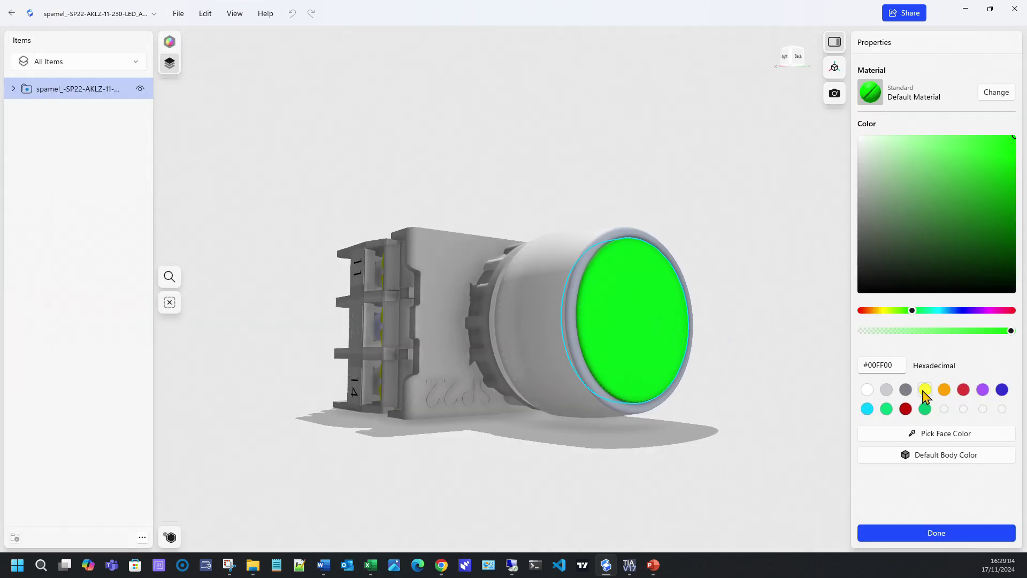
click(1002, 390)
- Recolor the cylindrical housing around the blue lens grey (#A6A6A6)
double_click(537, 304)
click(905, 390)
drag(867, 211, 844, 189)
- Color the NC contact block red (#C90000) and the NO contact block green (#00BE70)
drag(738, 342, 681, 451)
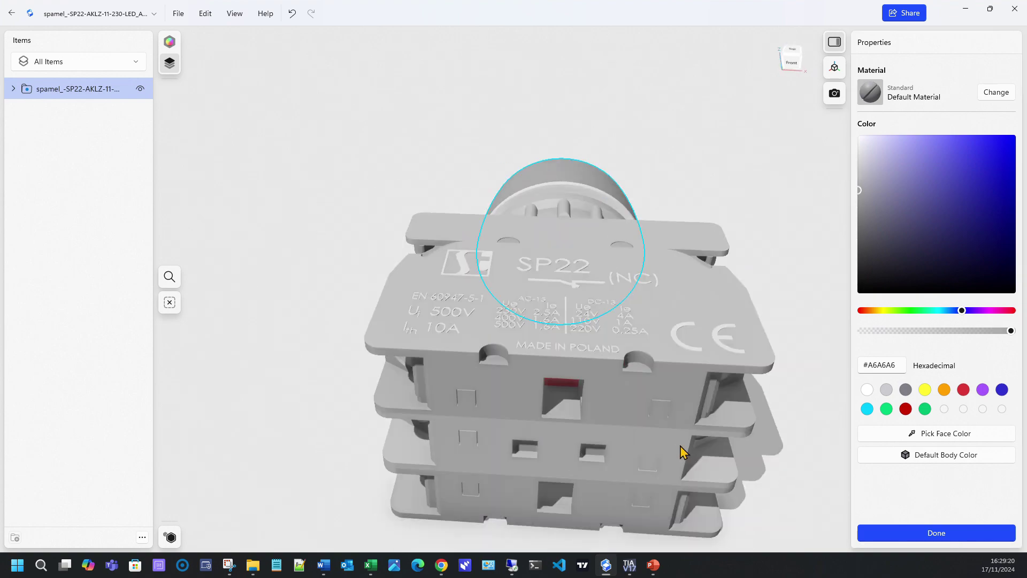
double_click(631, 343)
click(905, 409)
double_click(653, 410)
click(905, 408)
drag(775, 440, 508, 268)
click(925, 408)
click(699, 308)
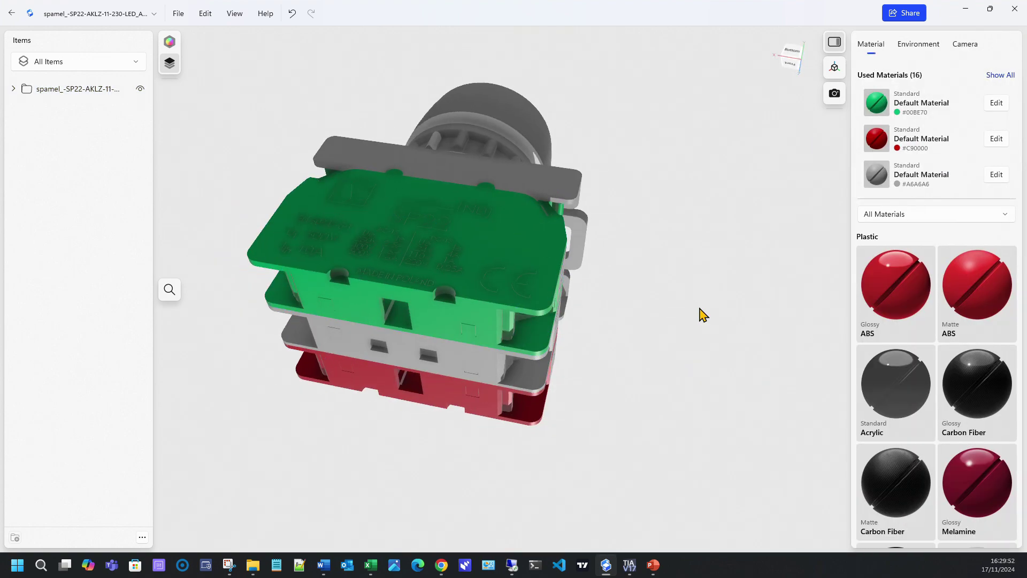
- Return to modeling mode and export the colored switch model as a GLB file
click(169, 42)
drag(665, 235, 697, 306)
click(178, 14)
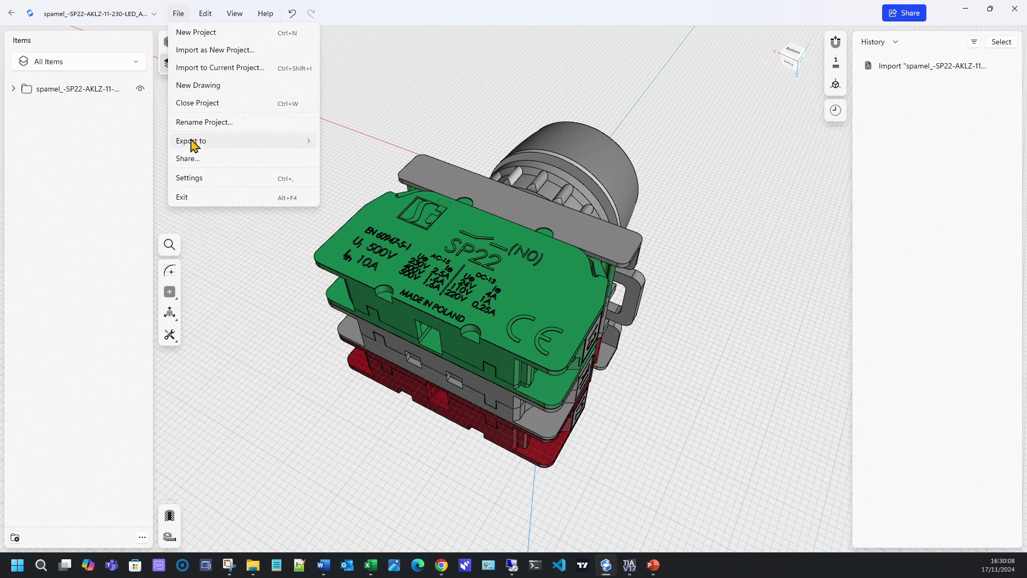
mouse_move(196, 145)
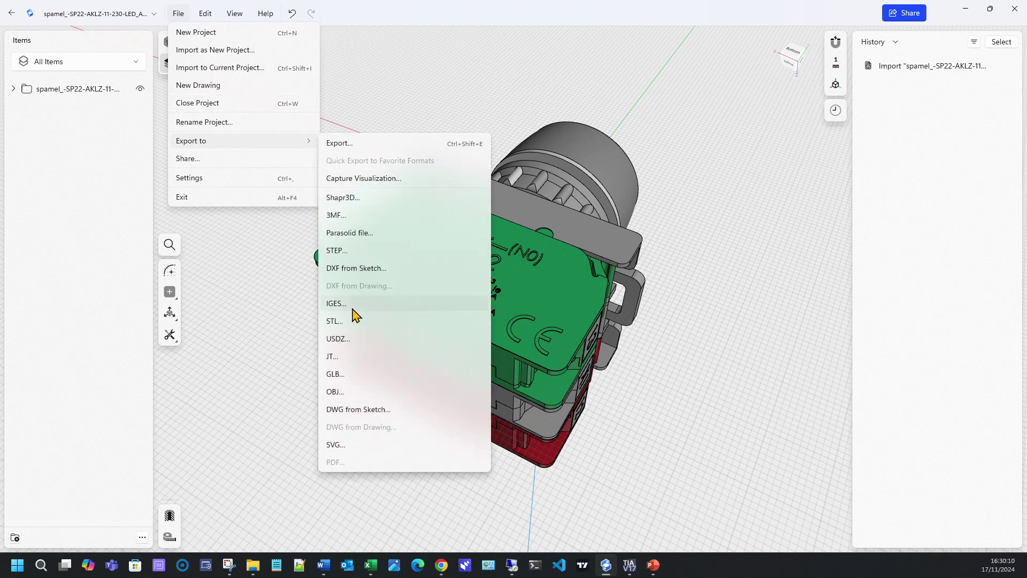
click(366, 377)
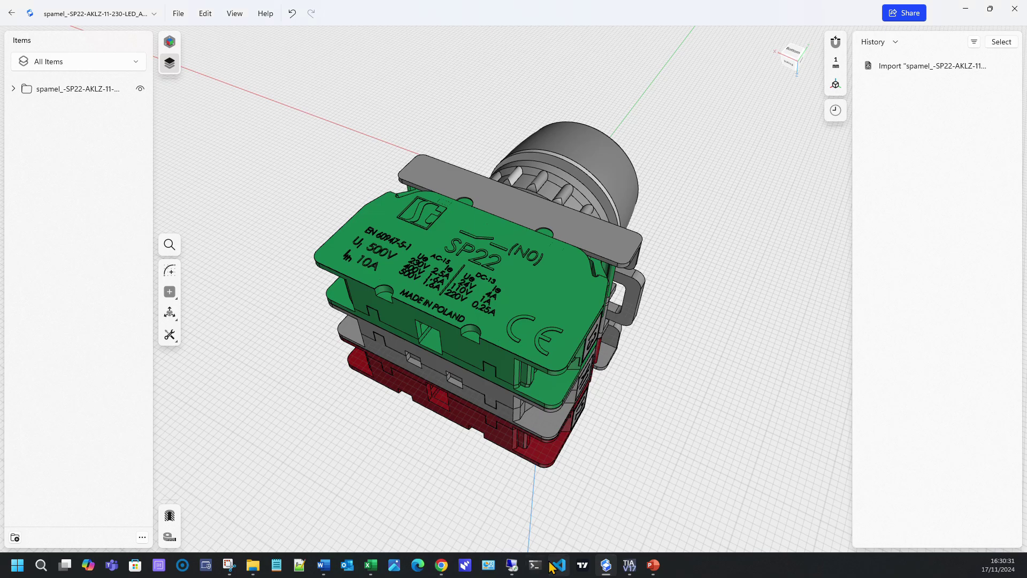
- Switch to PowerPoint, create a blank presentation and remove the title and subtitle placeholders from the first slide
click(653, 565)
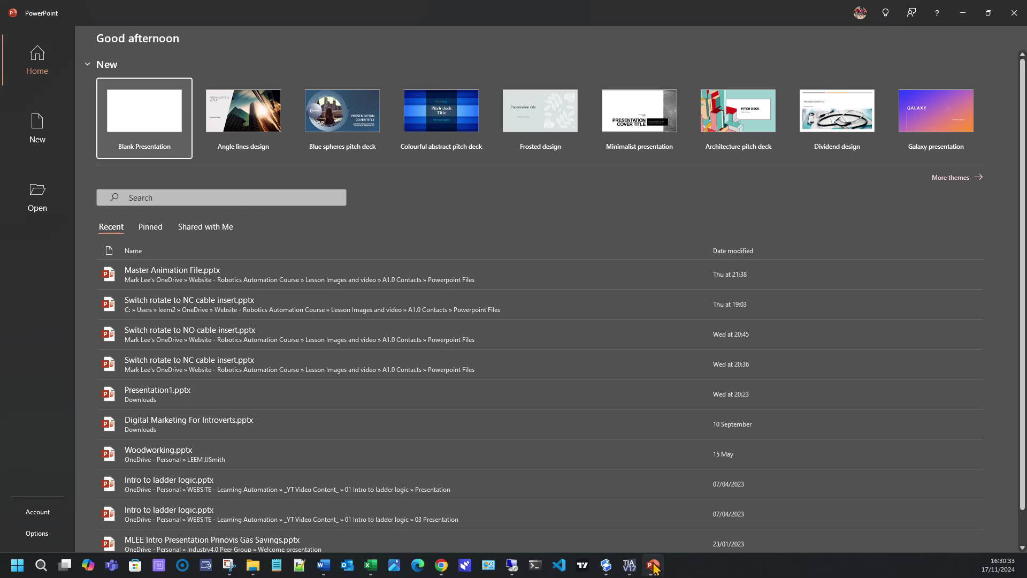
click(140, 109)
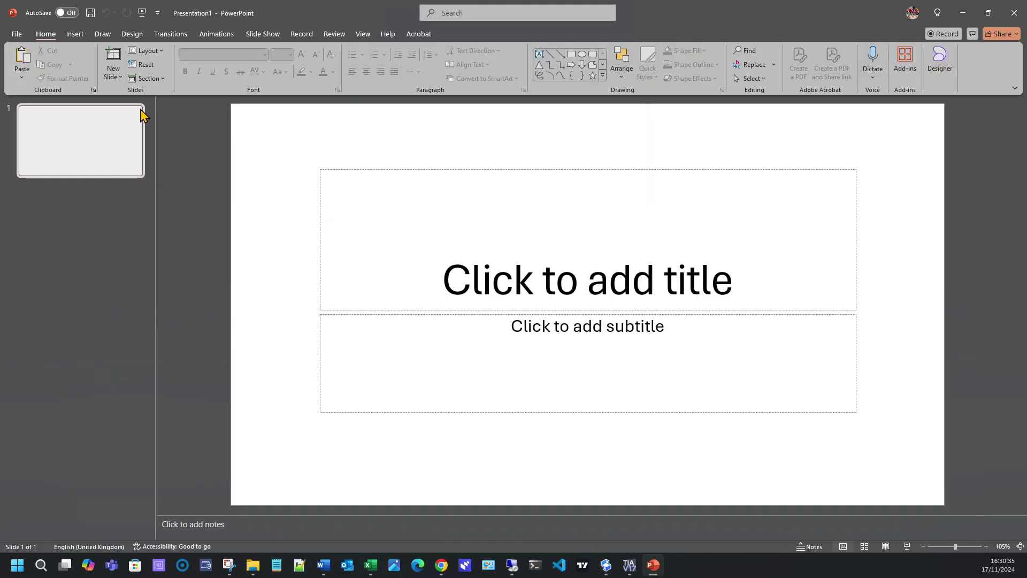
click(408, 250)
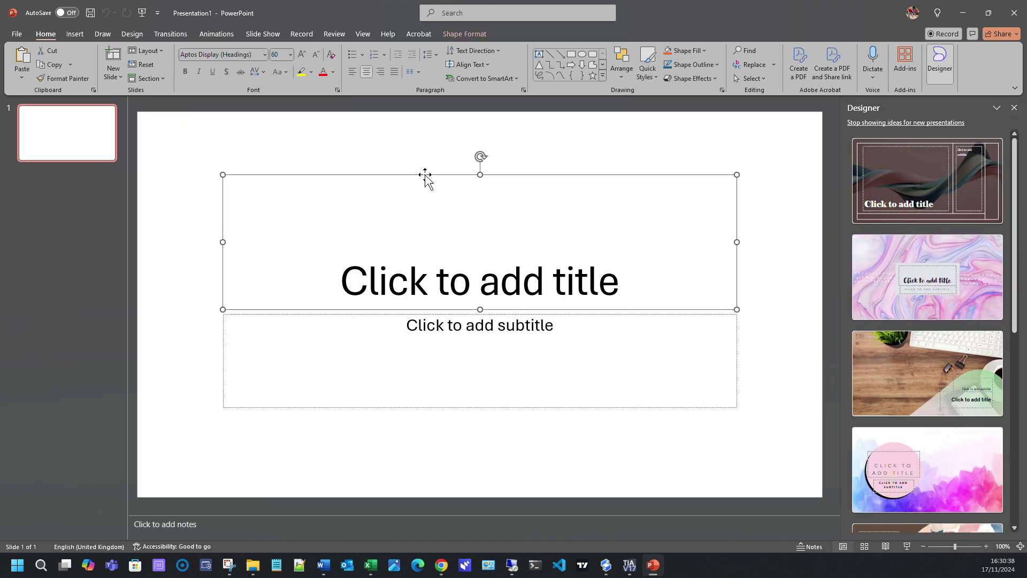
click(383, 316)
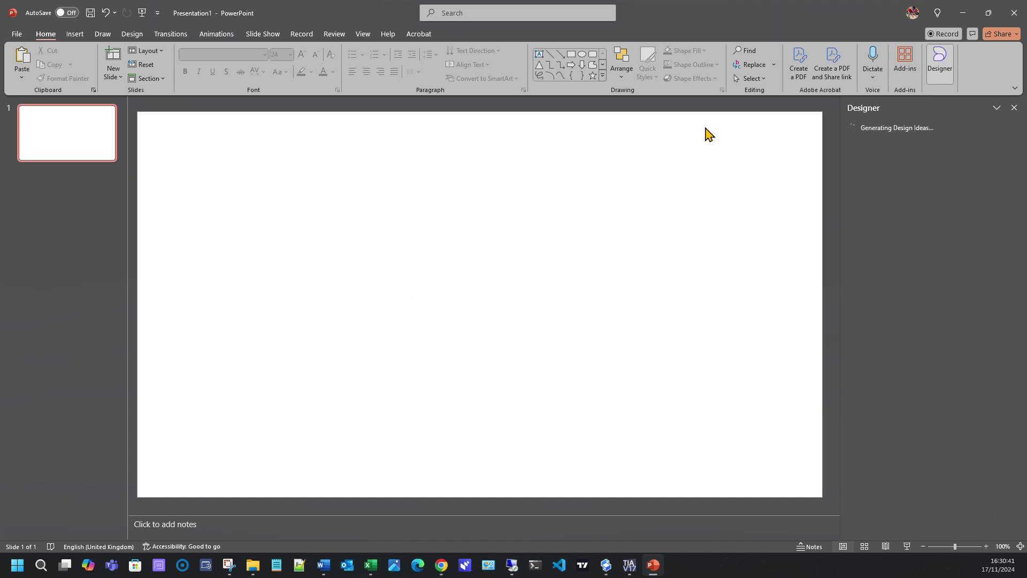
- Insert the exported switch on the blank slide as a 3D model from a file
click(75, 35)
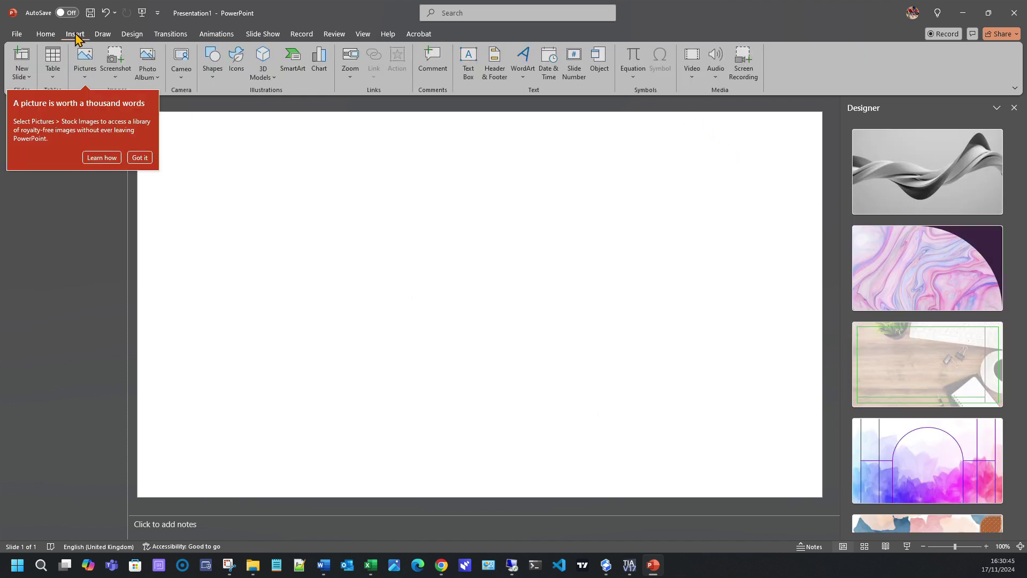
click(275, 85)
click(274, 104)
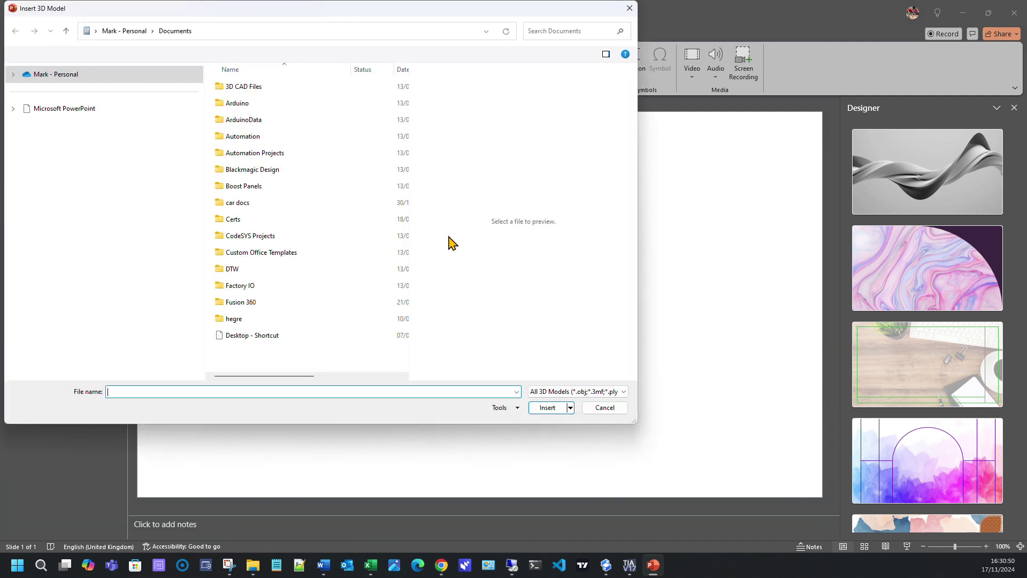
drag(367, 11, 0, 11)
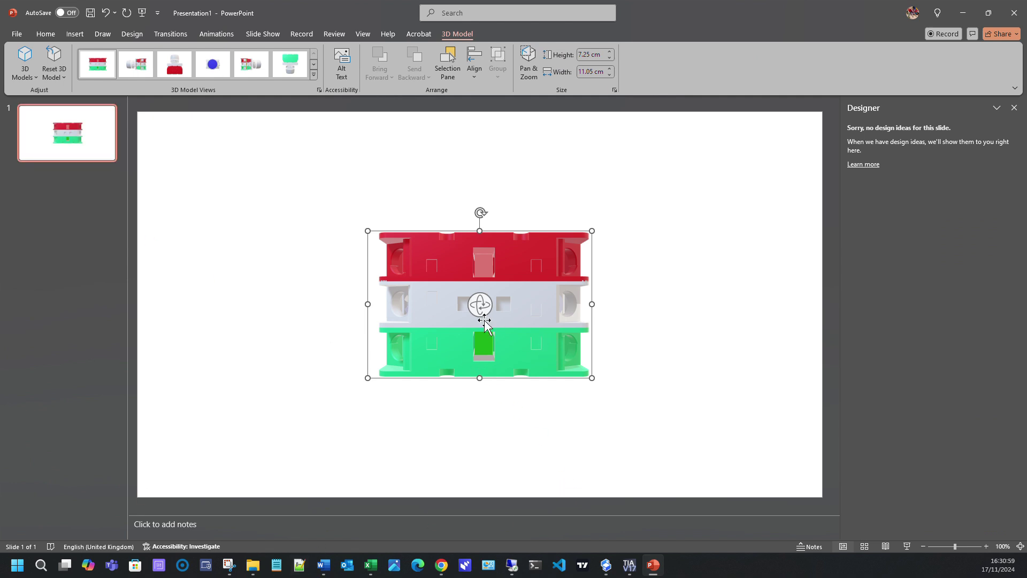
- Rotate the 3D switch model freely on the slide to view its contact blocks and front lens from several angles
drag(479, 304, 706, 238)
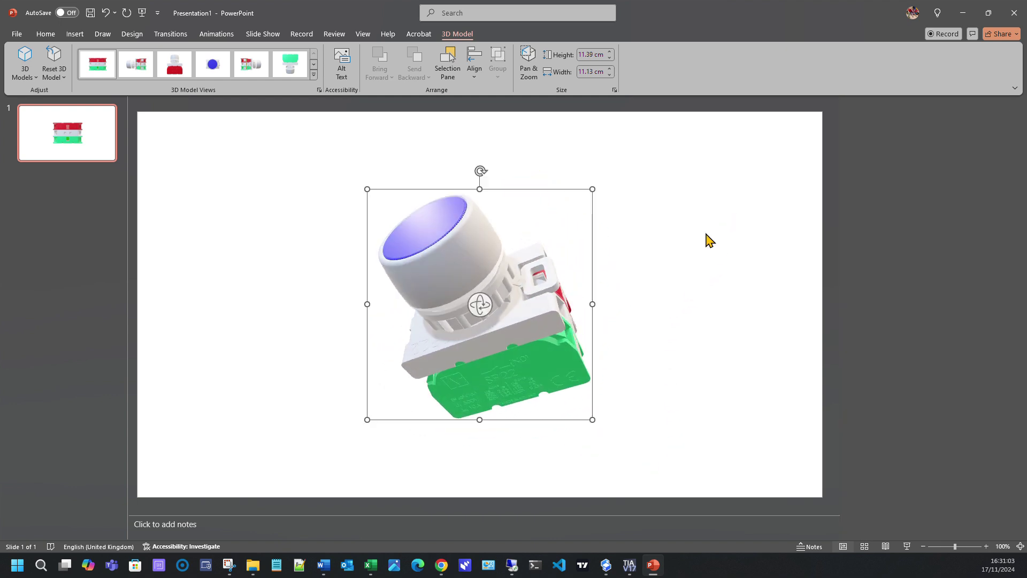
drag(588, 304, 345, 529)
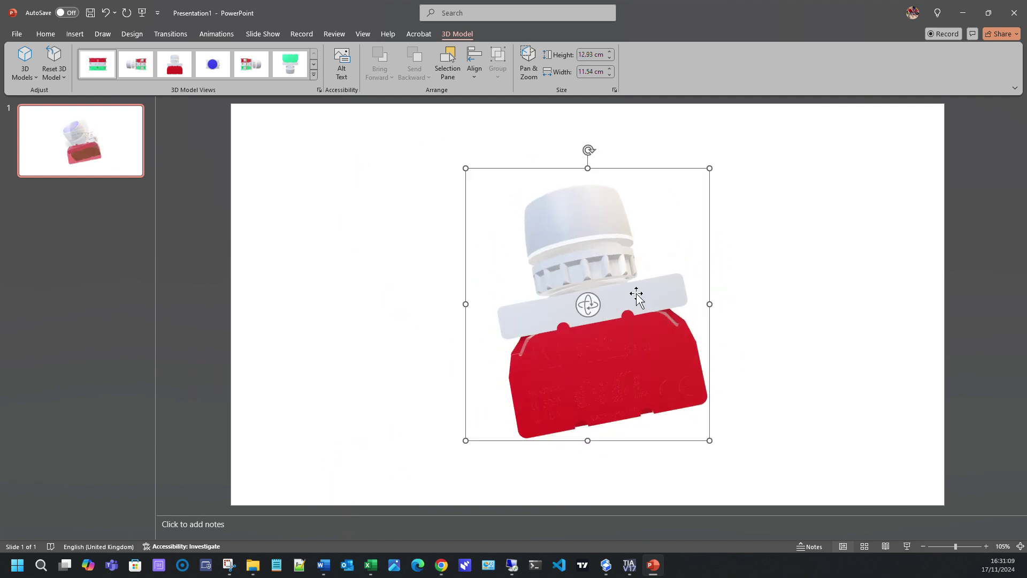
click(72, 150)
drag(588, 304, 512, 263)
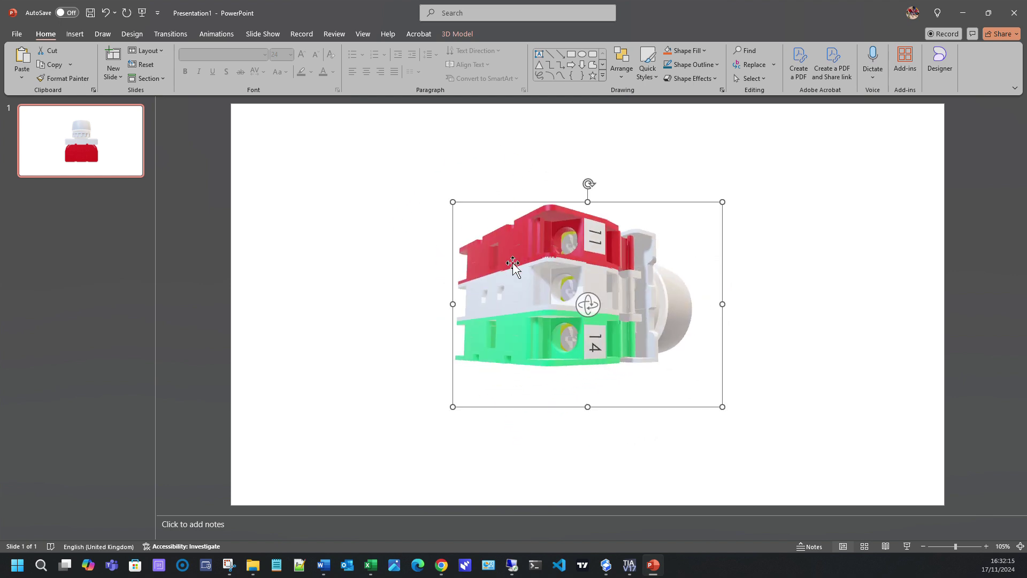
drag(587, 305, 284, 276)
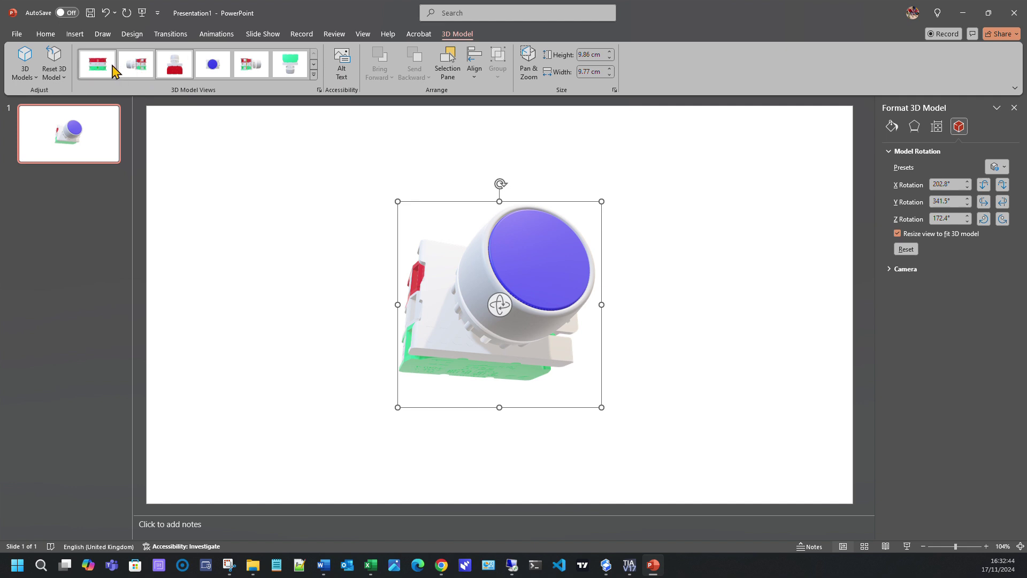
- Try several preset views of the switch and apply the angled one with X 145°, Y 330° and Z 200° rotation
click(110, 69)
click(136, 68)
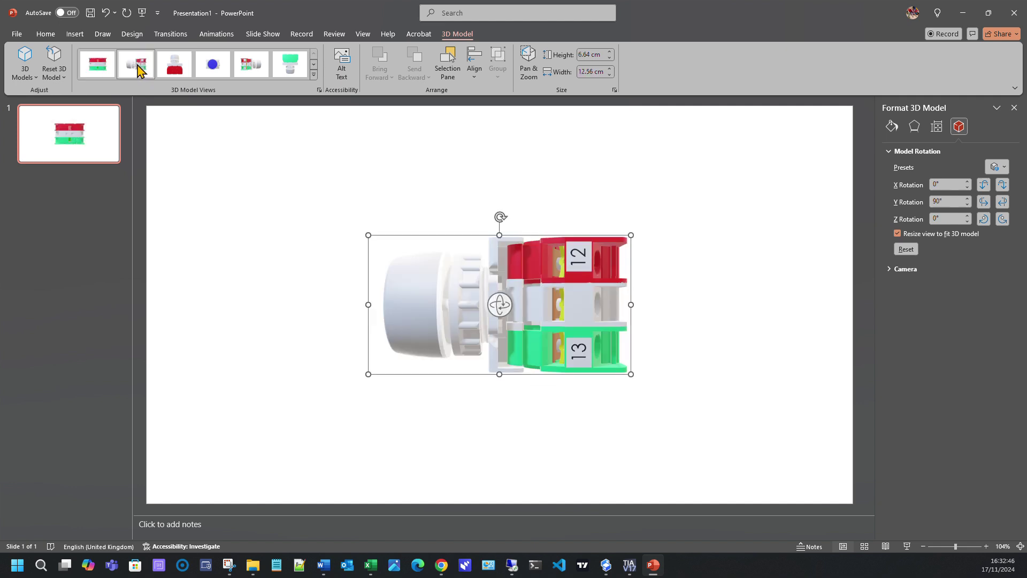
click(169, 68)
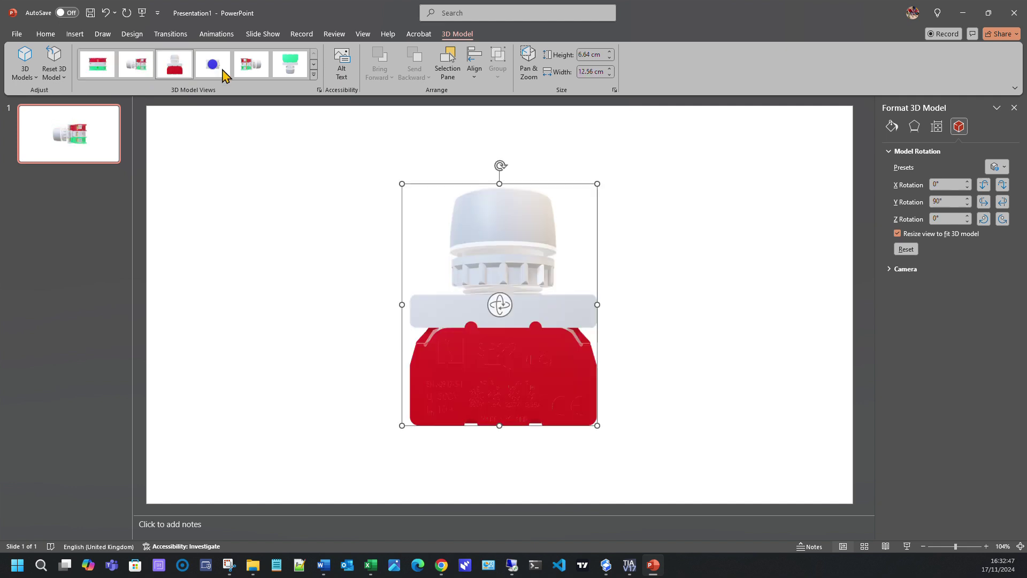
click(314, 76)
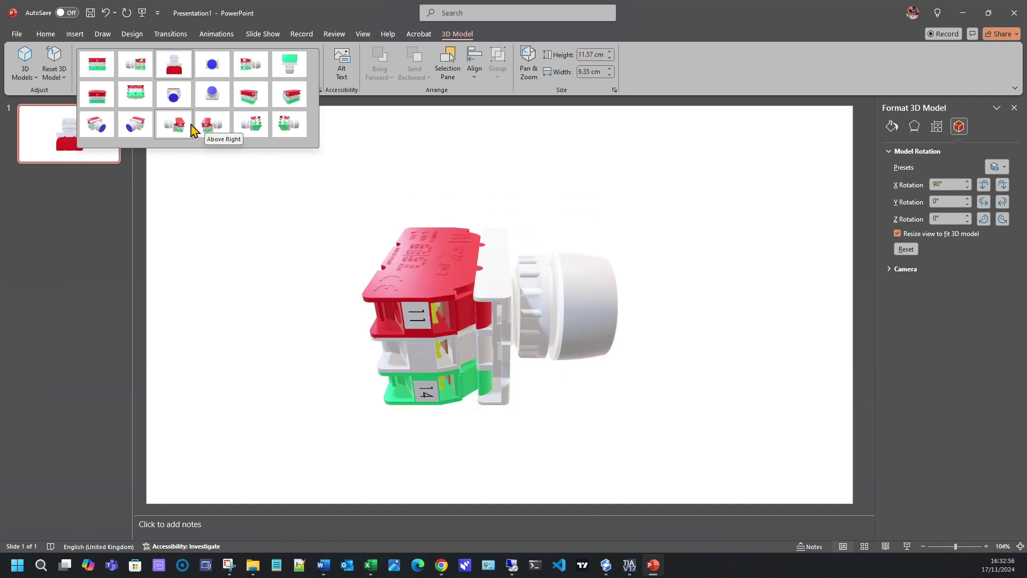
click(100, 129)
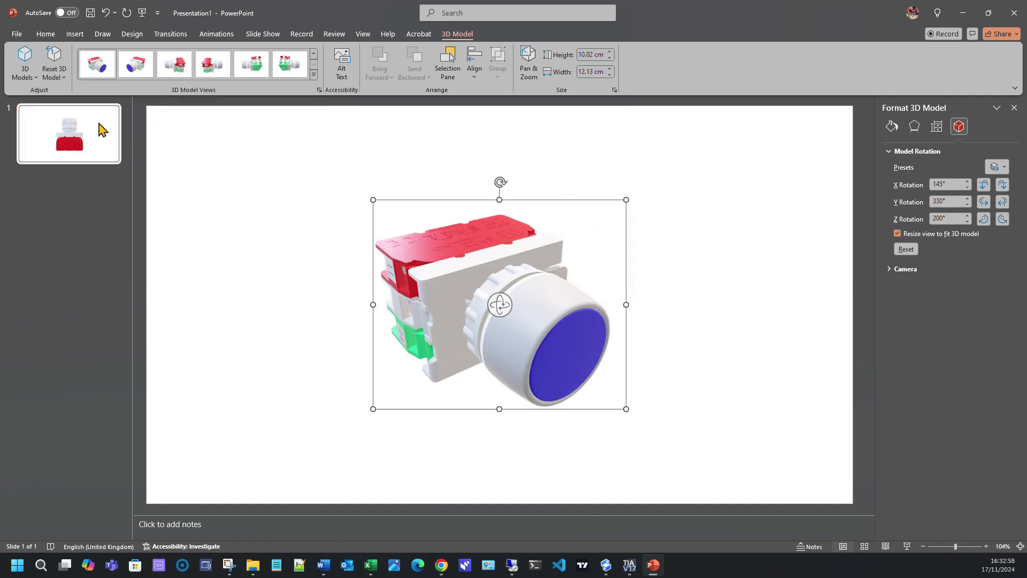
- Duplicate the slide with the 3D switch four times to make five identical slides
click(72, 222)
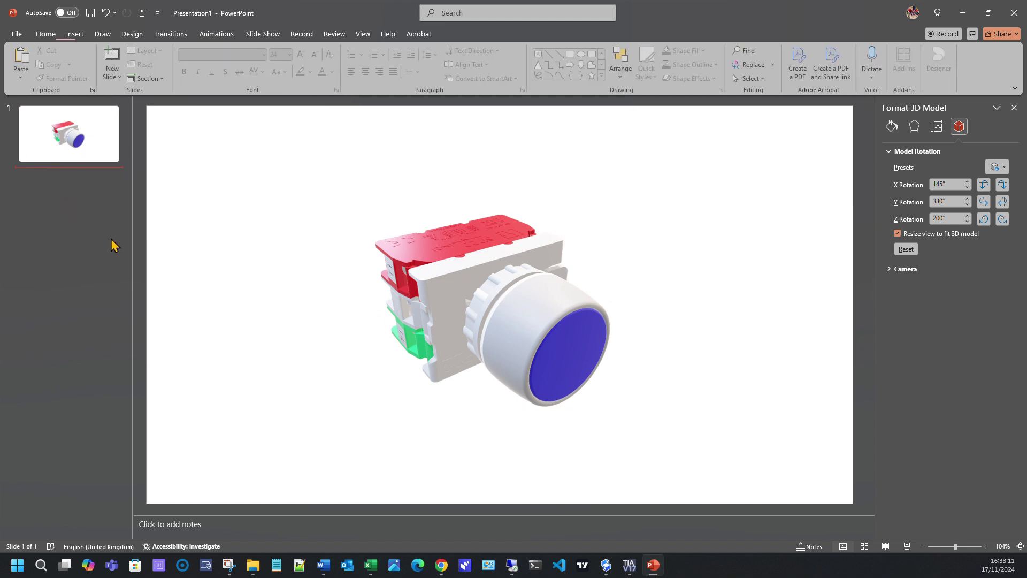
right_click(104, 137)
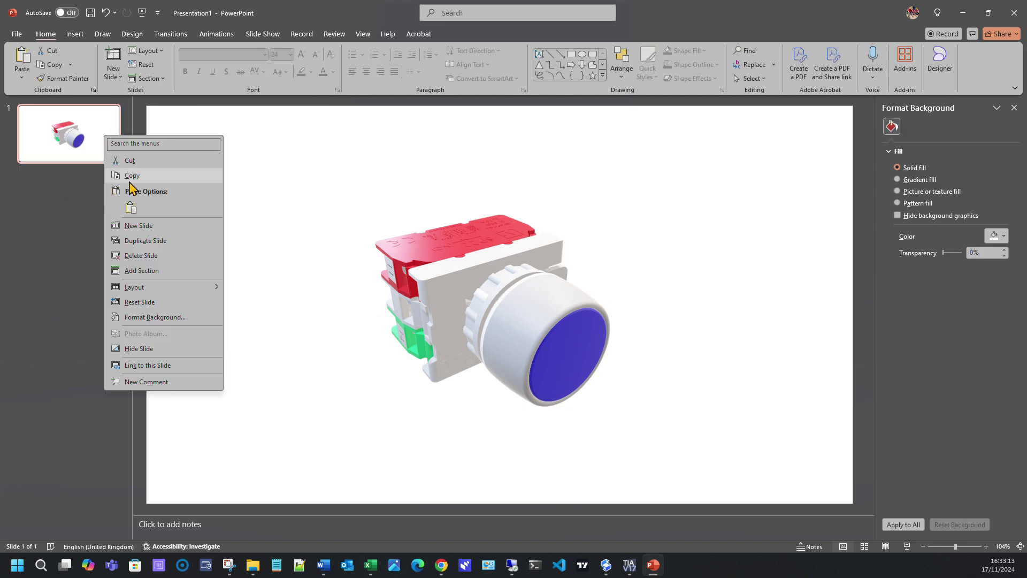
click(138, 240)
right_click(105, 217)
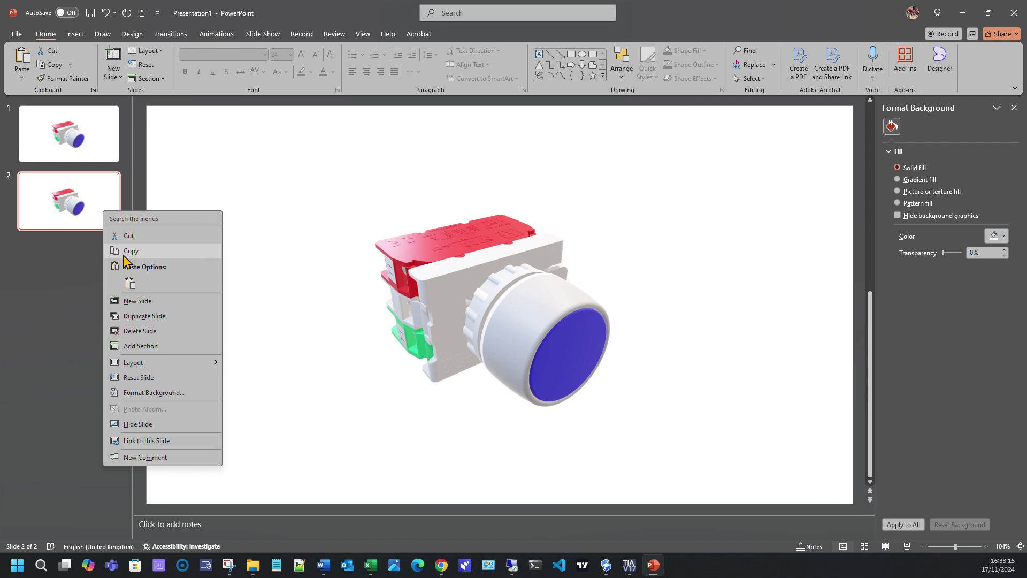
click(138, 315)
right_click(108, 292)
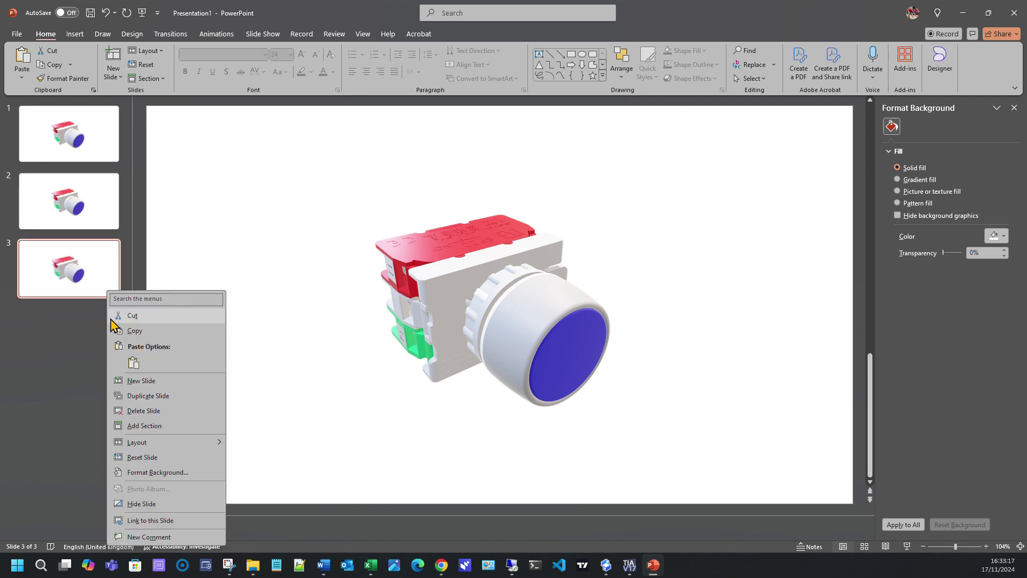
click(134, 395)
right_click(103, 354)
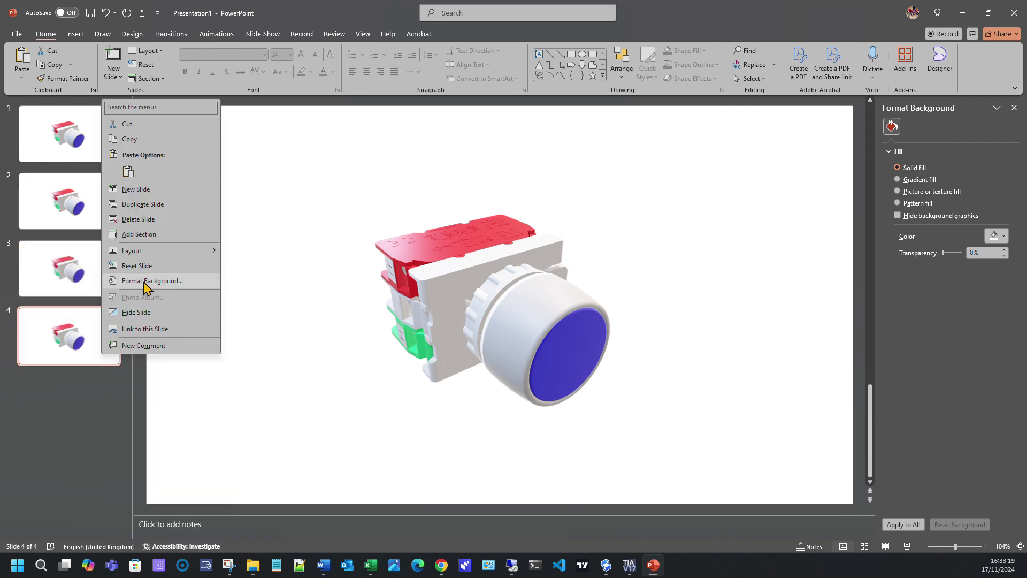
click(143, 206)
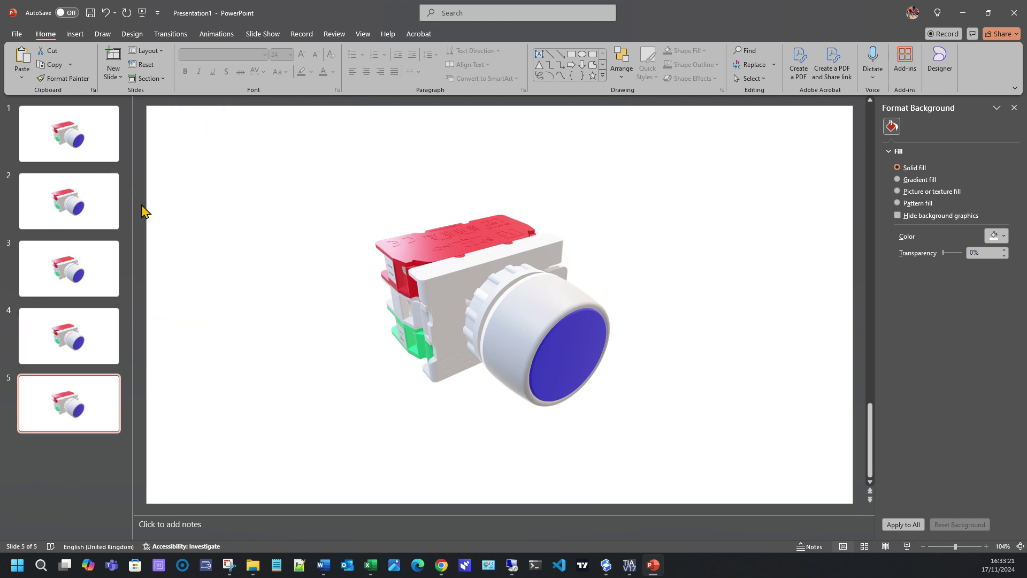
- Apply the Turntable animation to the 3D switch model on slide 1
click(81, 144)
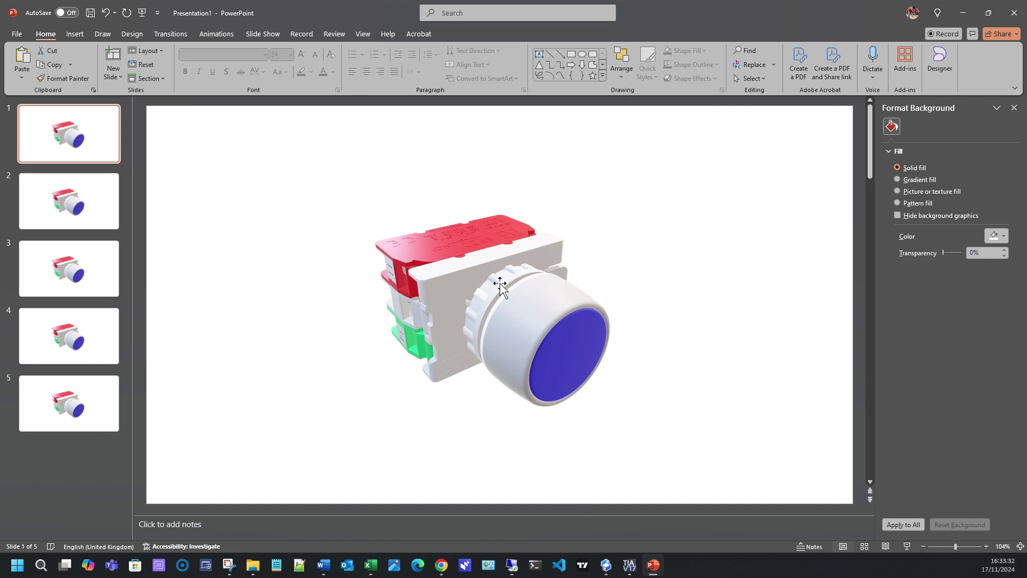
click(501, 287)
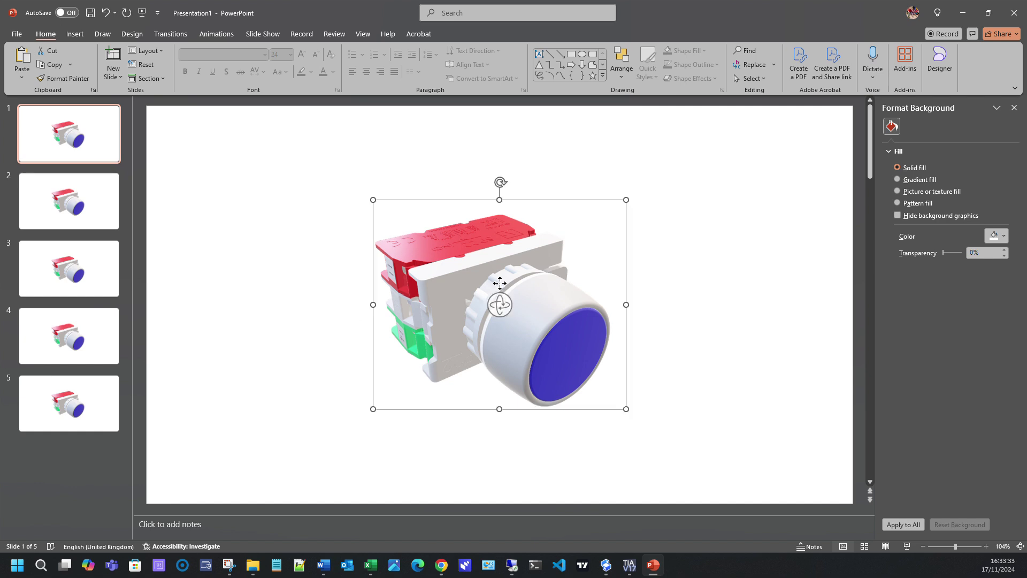
click(216, 35)
click(664, 80)
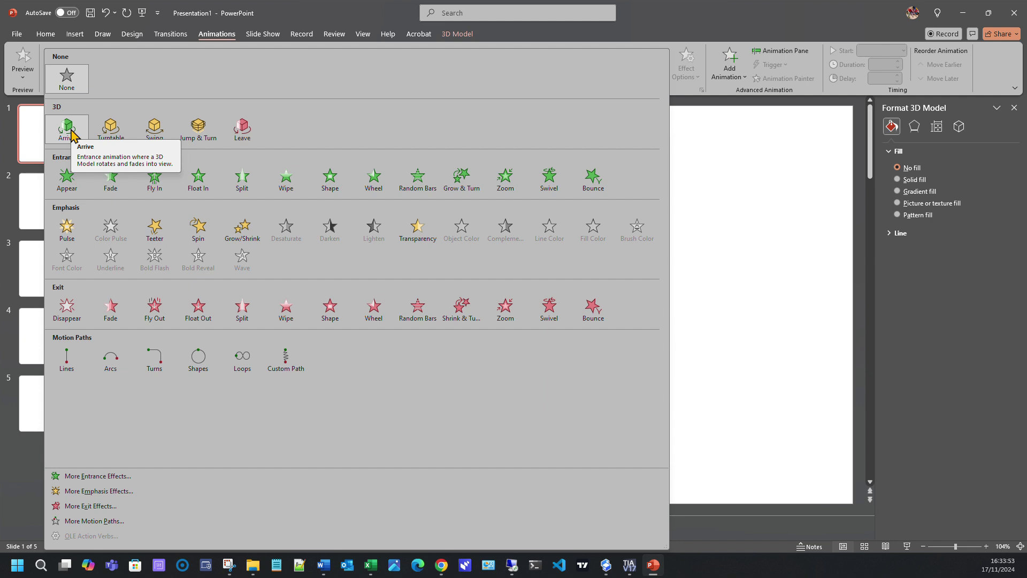
click(110, 127)
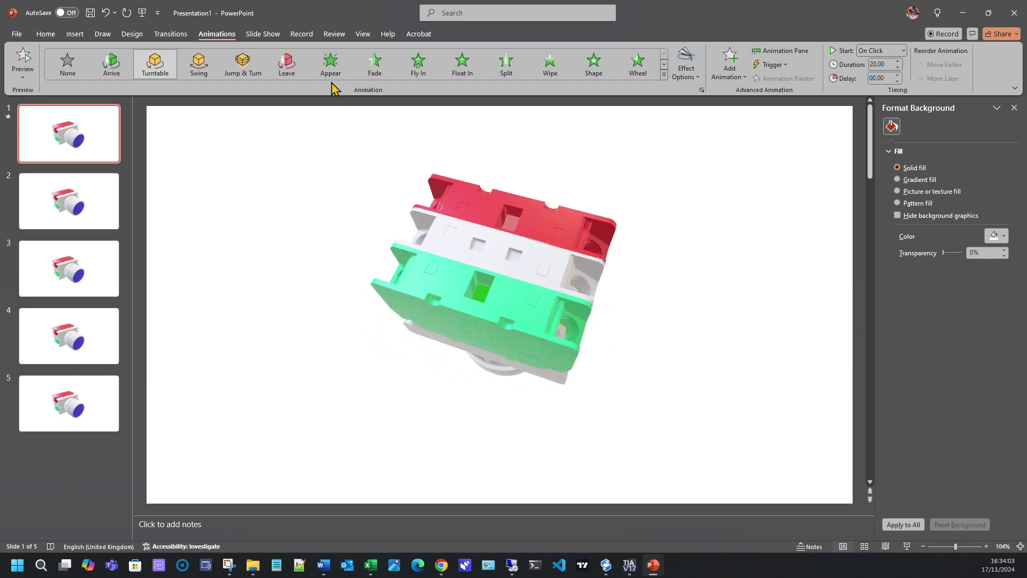
- Show the list of slide 1's animations and play back the switch's Turntable effect
click(773, 53)
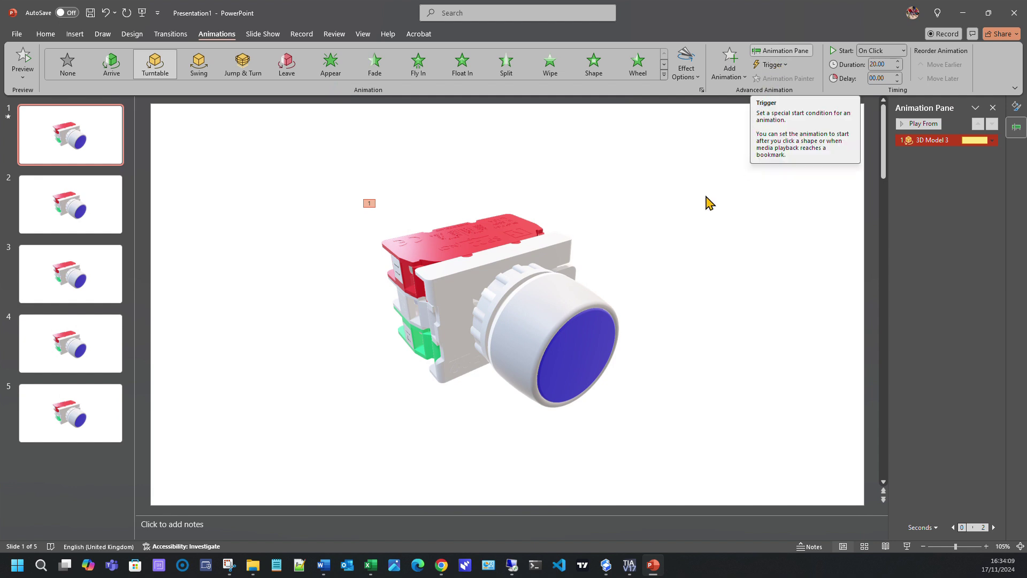
click(916, 128)
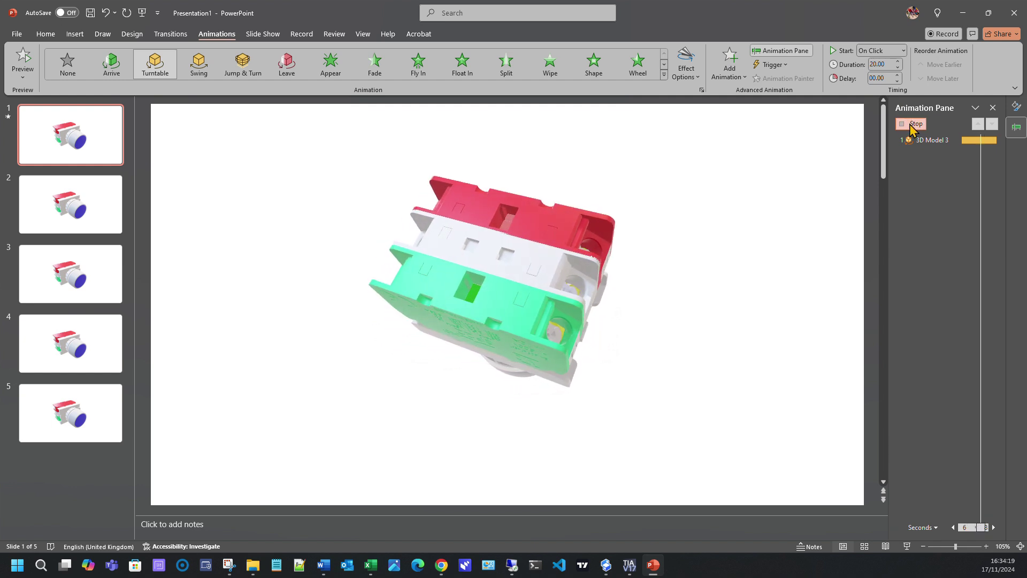
click(912, 124)
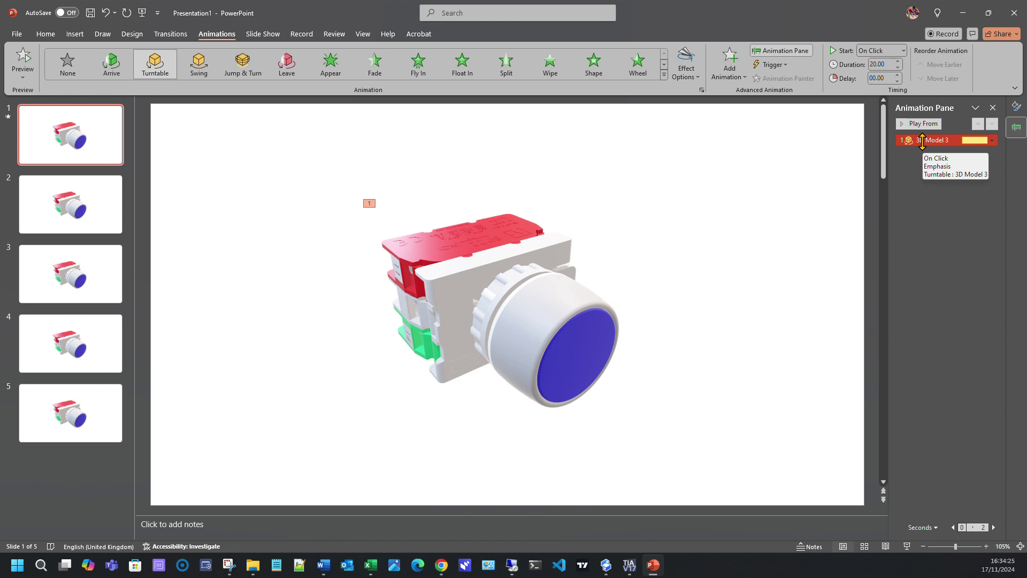
- Set the Turntable animation's duration on slide 1 to 2 seconds (Medium)
right_click(922, 141)
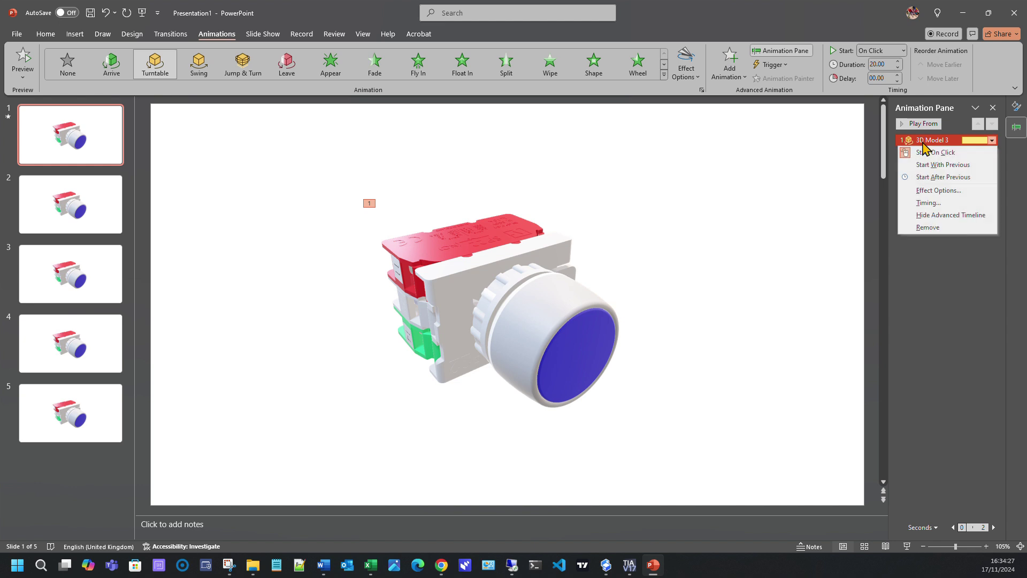
click(930, 192)
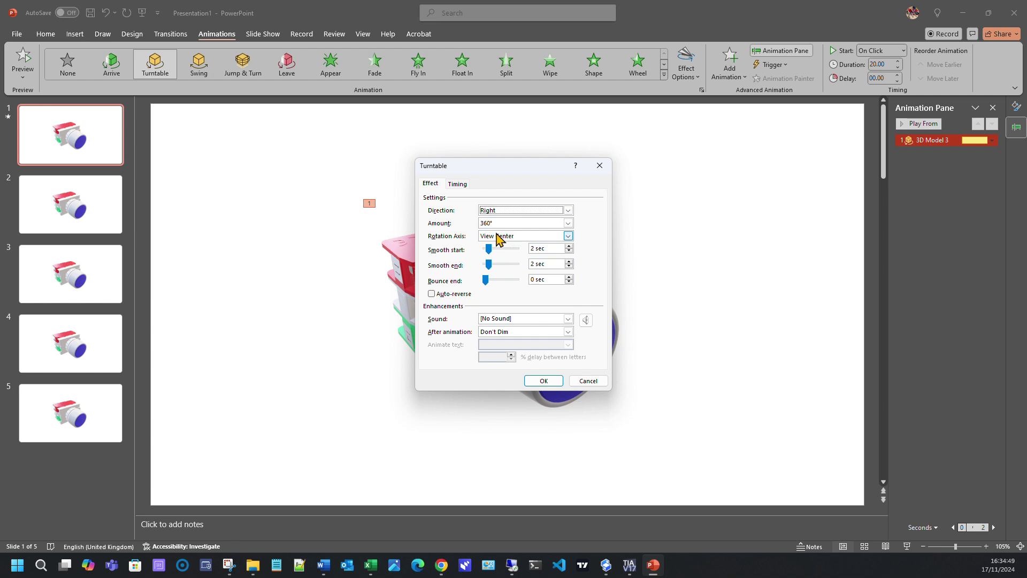
click(458, 185)
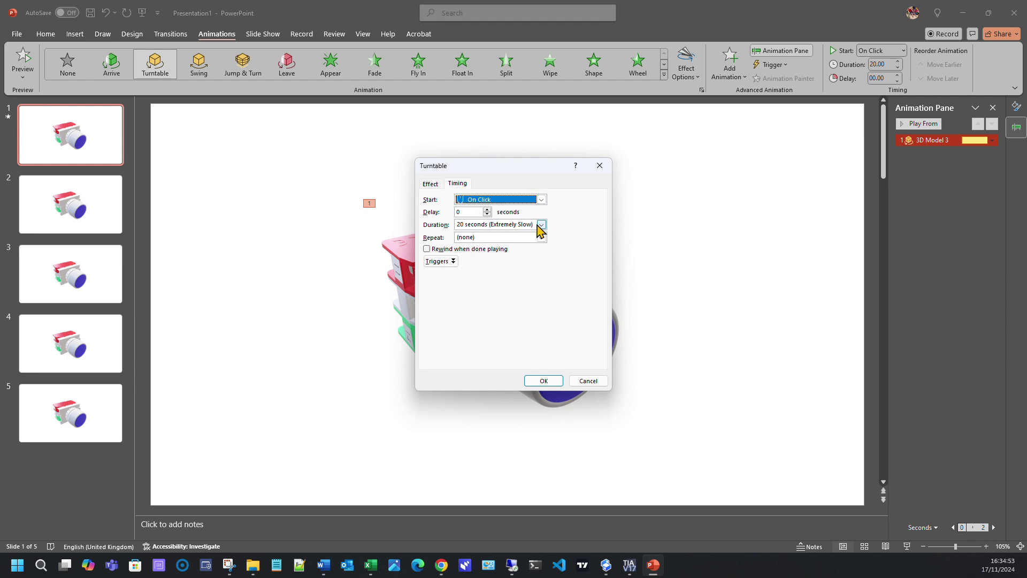
click(541, 225)
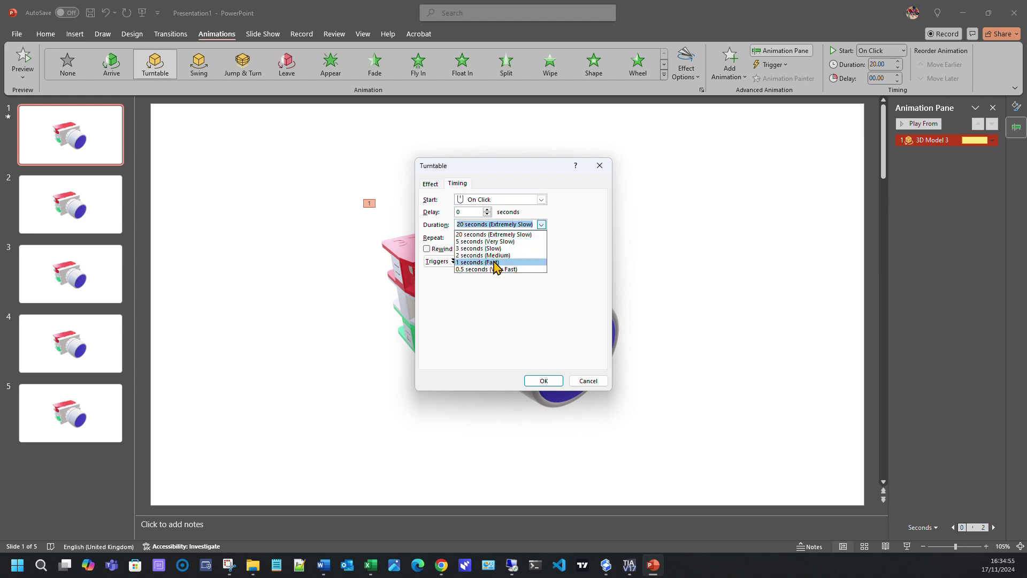
click(495, 263)
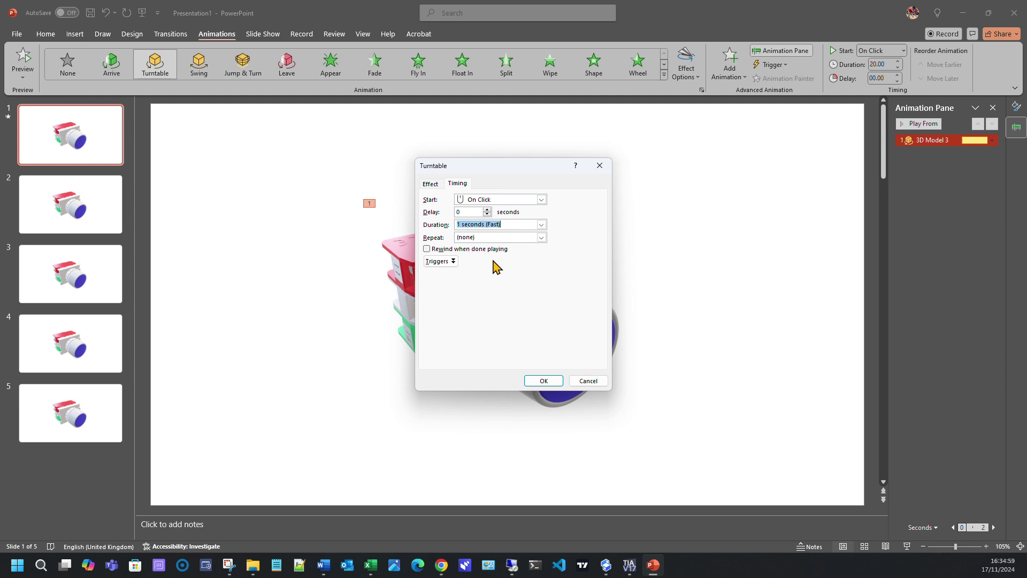
click(541, 225)
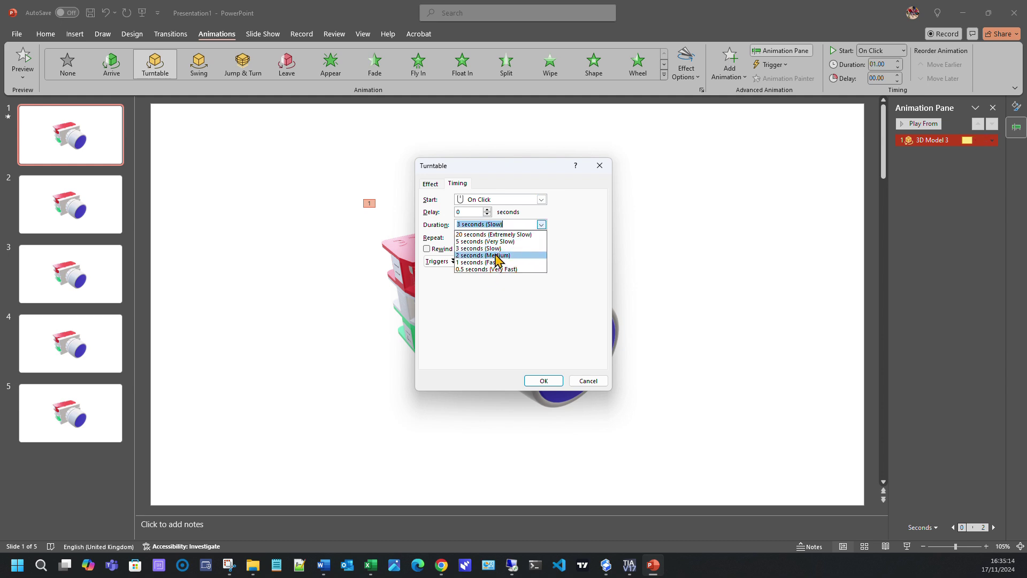
click(497, 259)
click(538, 380)
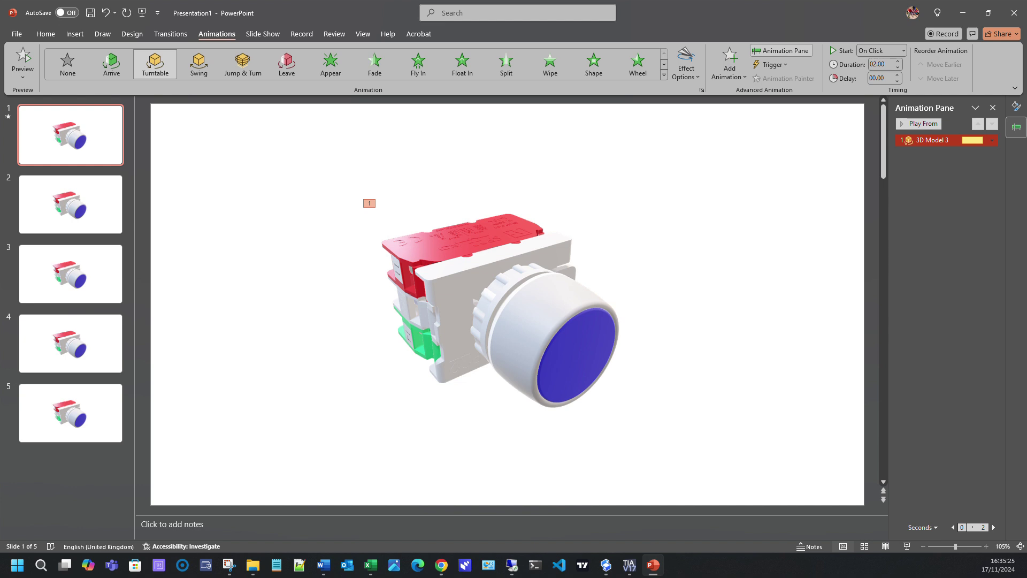
- Give the switch on slide 2 the preset view looking straight at the blue lens and open its 3D model rotation settings
click(92, 208)
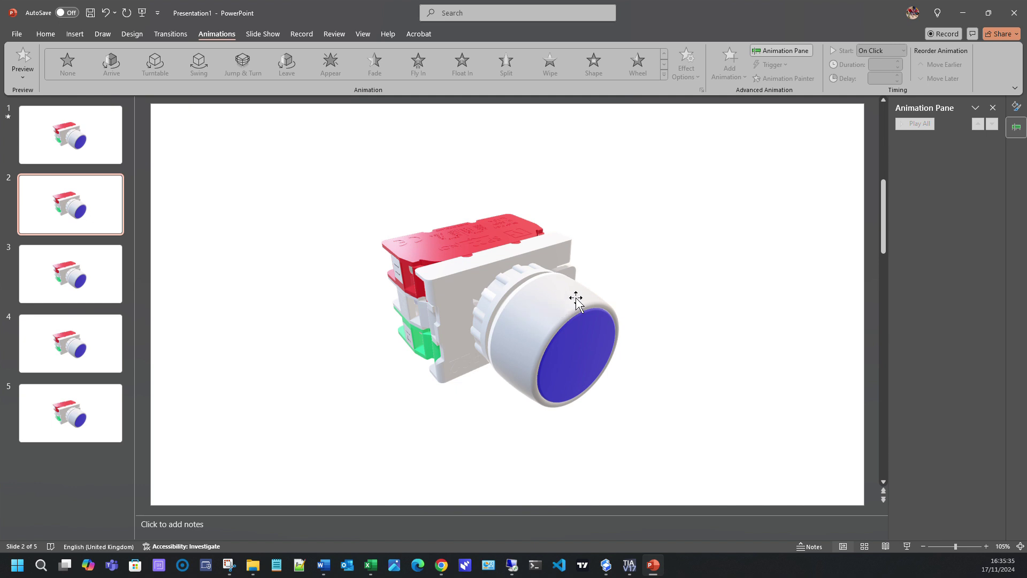
click(509, 292)
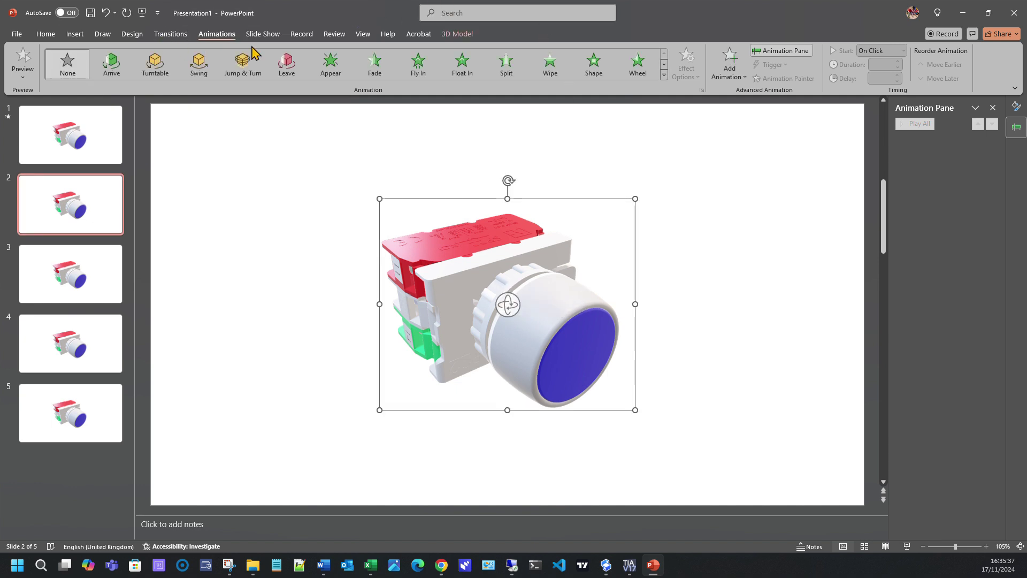
click(445, 35)
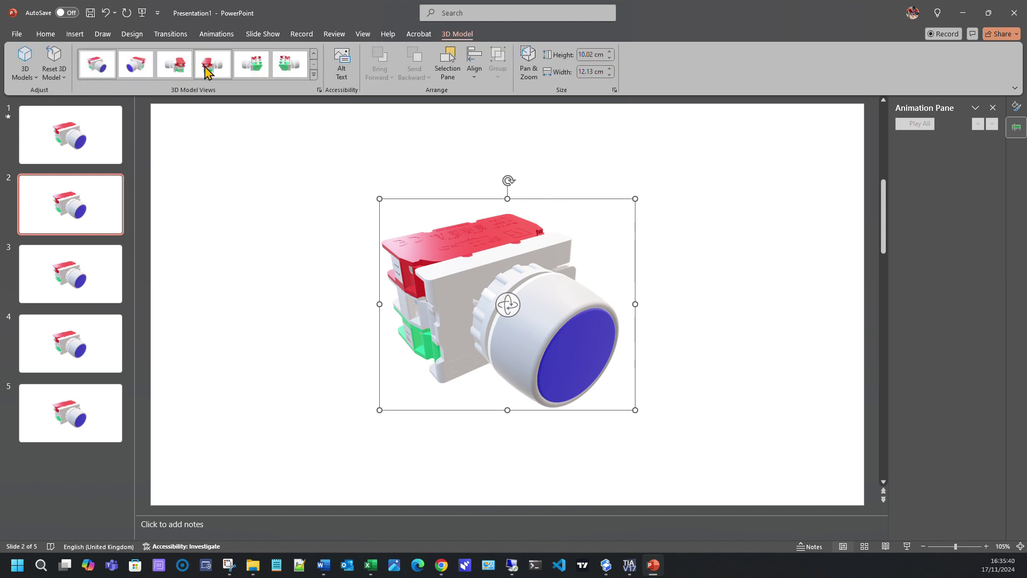
click(313, 75)
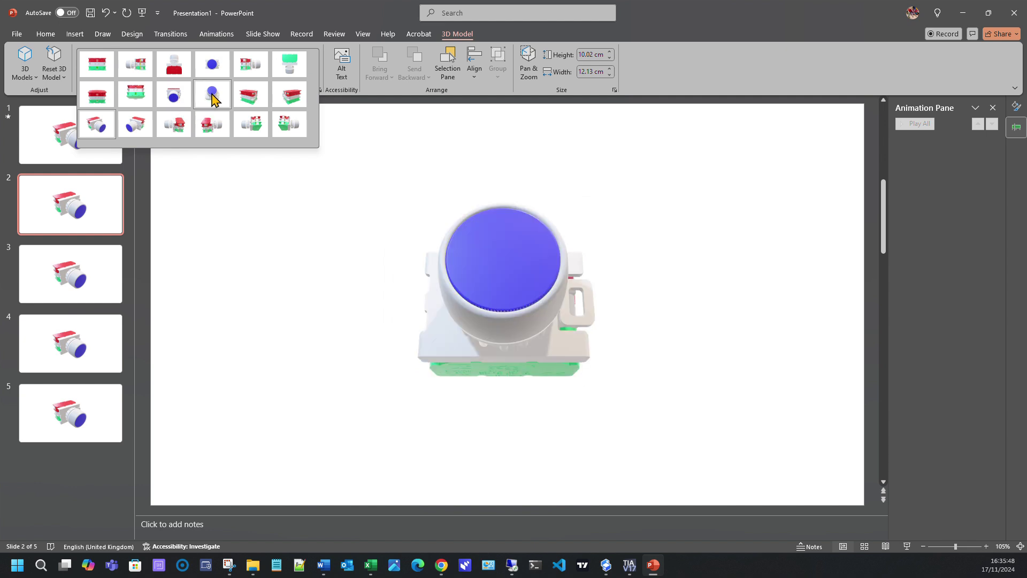
click(183, 98)
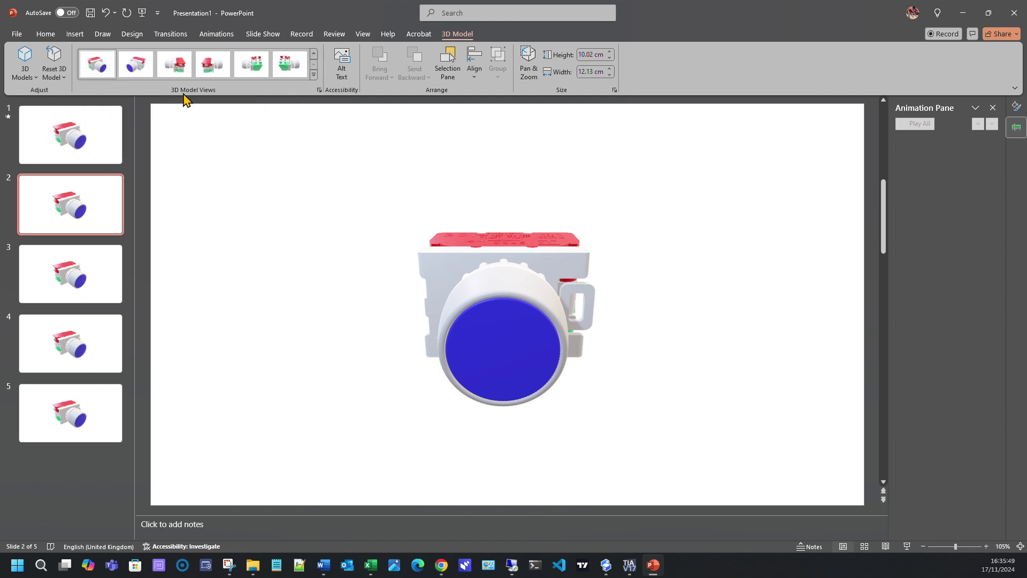
click(314, 75)
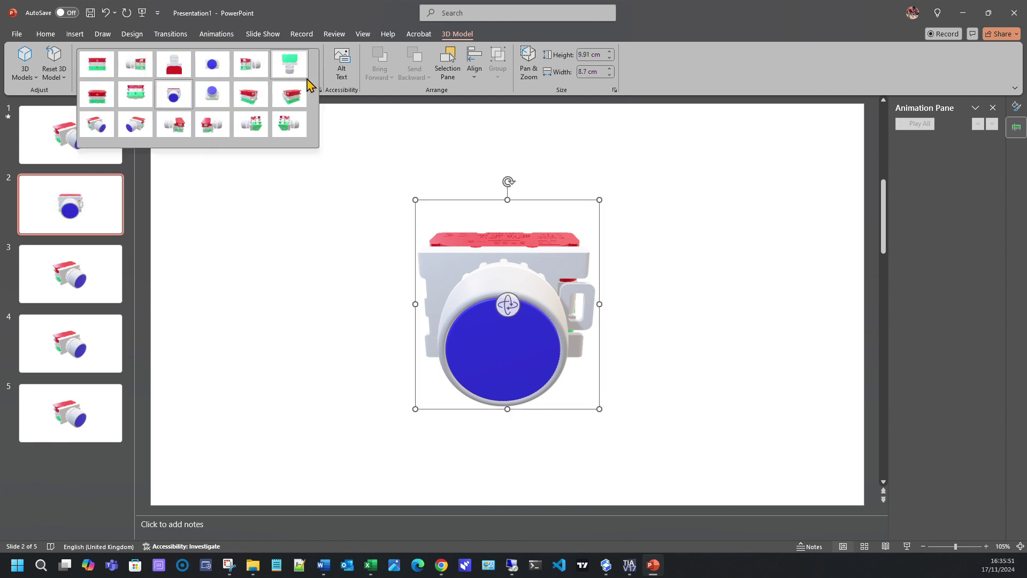
click(213, 75)
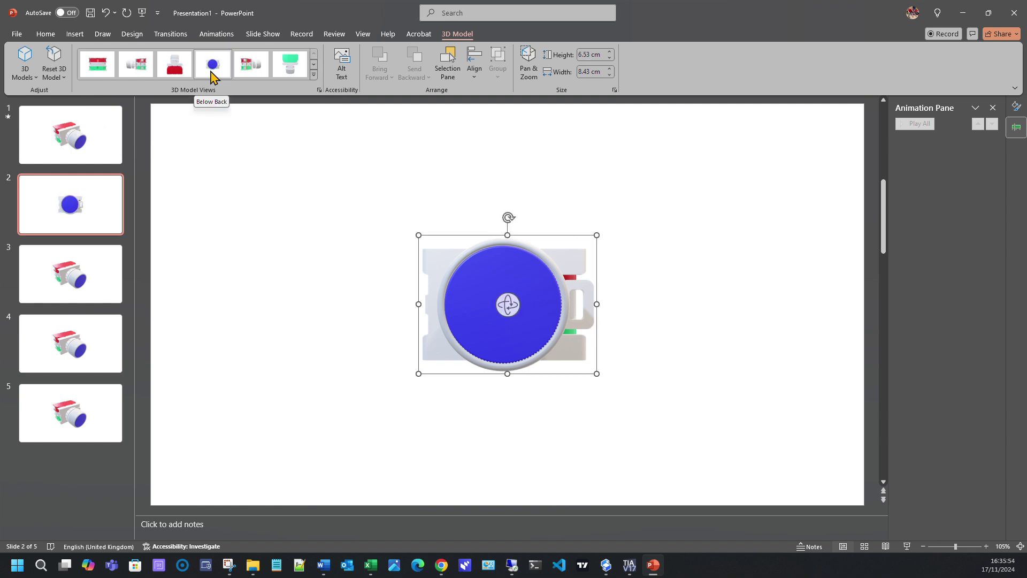
right_click(500, 262)
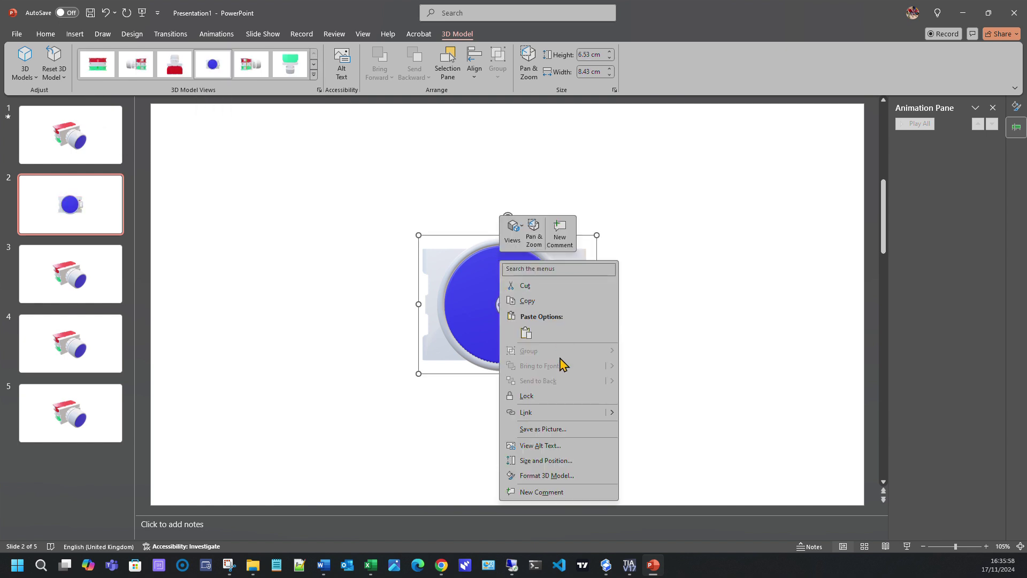
click(546, 475)
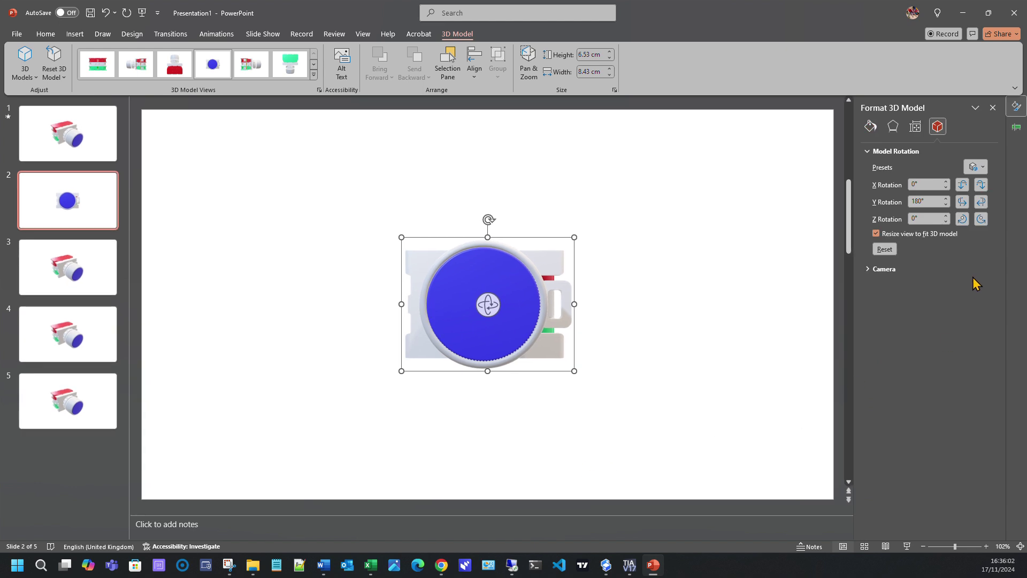
- Try rotating slide 2's switch back and forth about the X, Y and Z axes, returning to the straight-on lens view
click(962, 184)
click(962, 185)
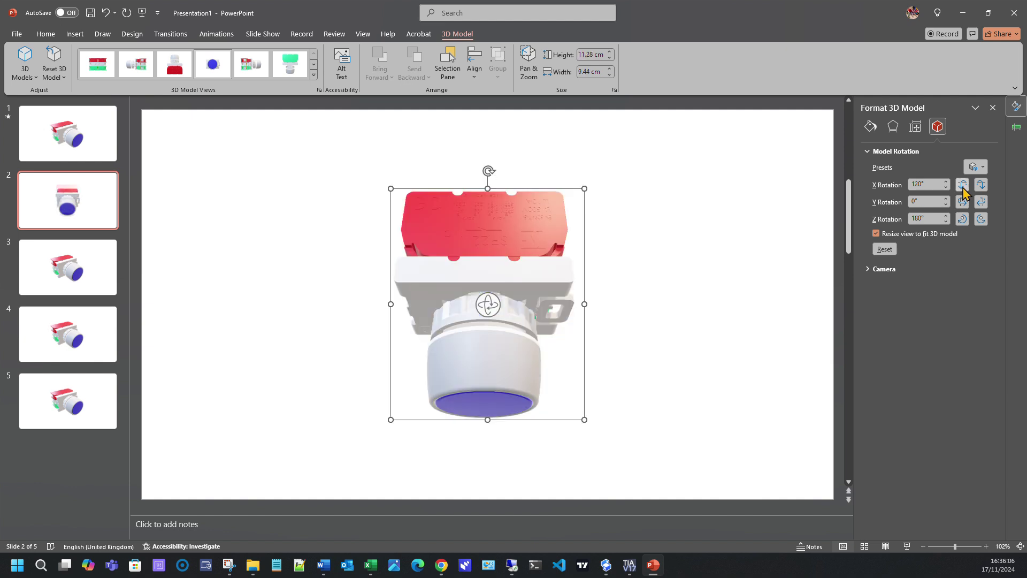
click(981, 184)
click(981, 184)
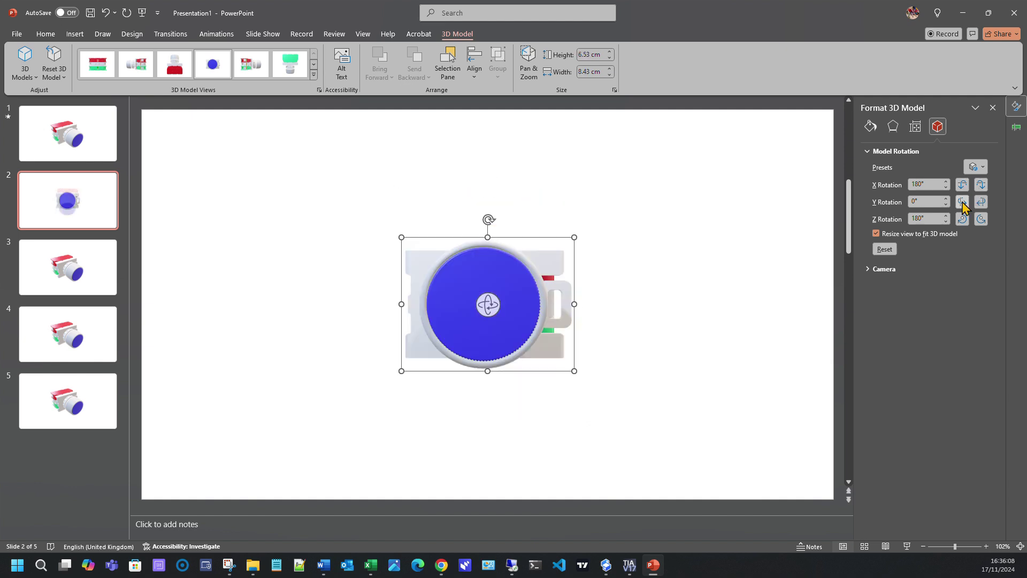
click(962, 201)
click(962, 202)
click(981, 201)
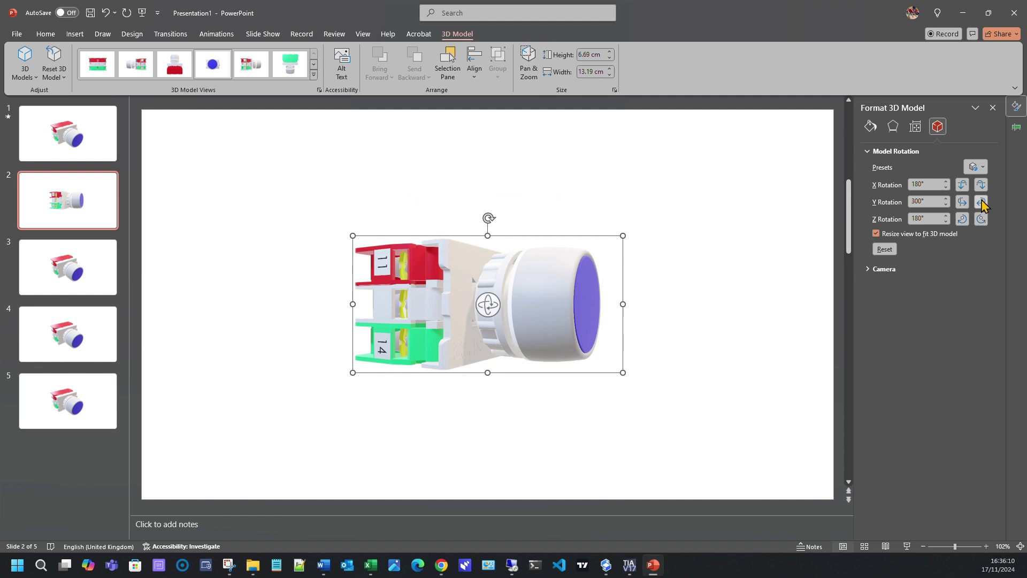
click(980, 201)
click(963, 219)
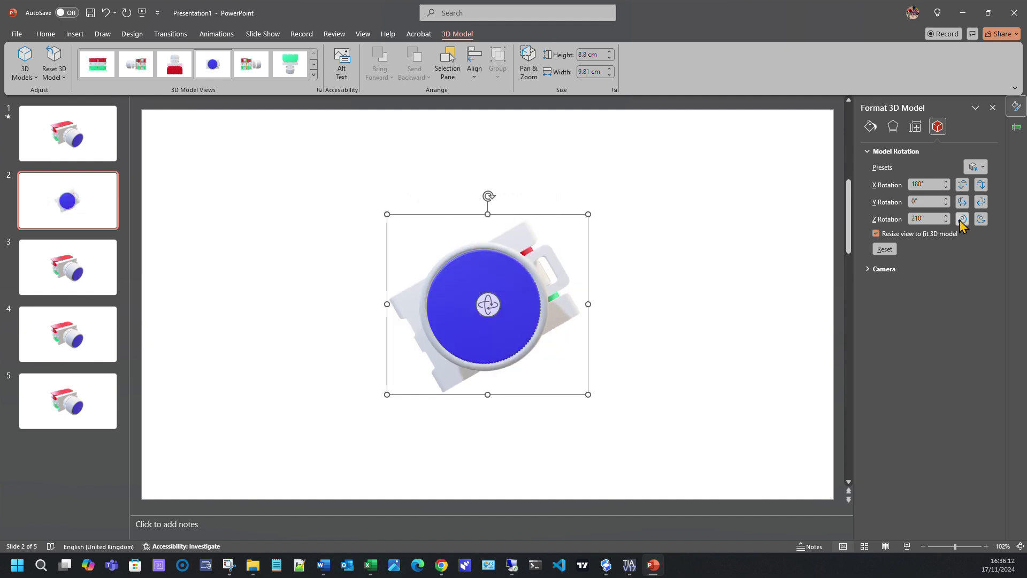
click(981, 219)
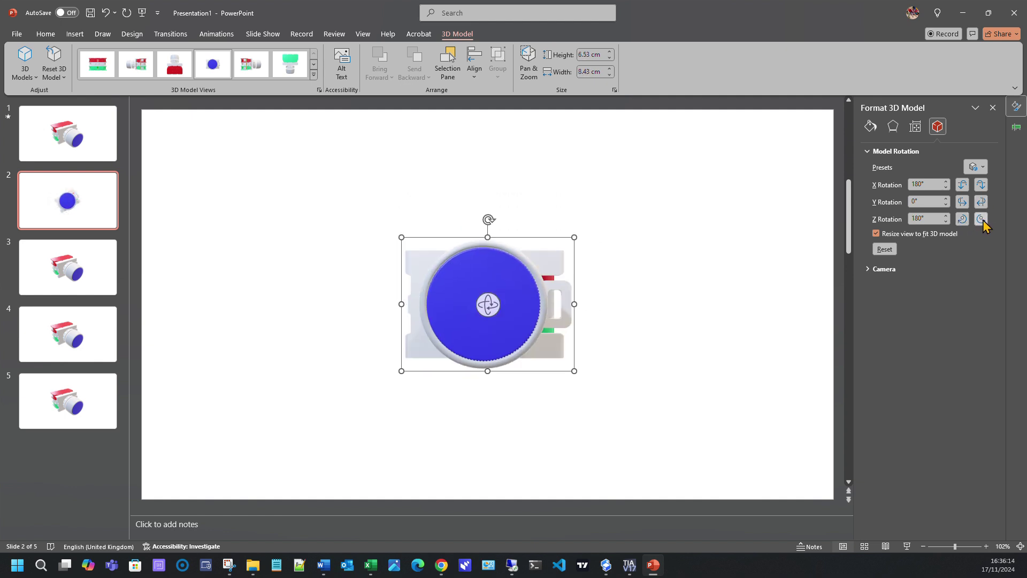
- Rotate slide 2's switch about its Z axis to 270° so the blue lens view stands upright
click(962, 219)
click(962, 218)
click(963, 219)
click(962, 219)
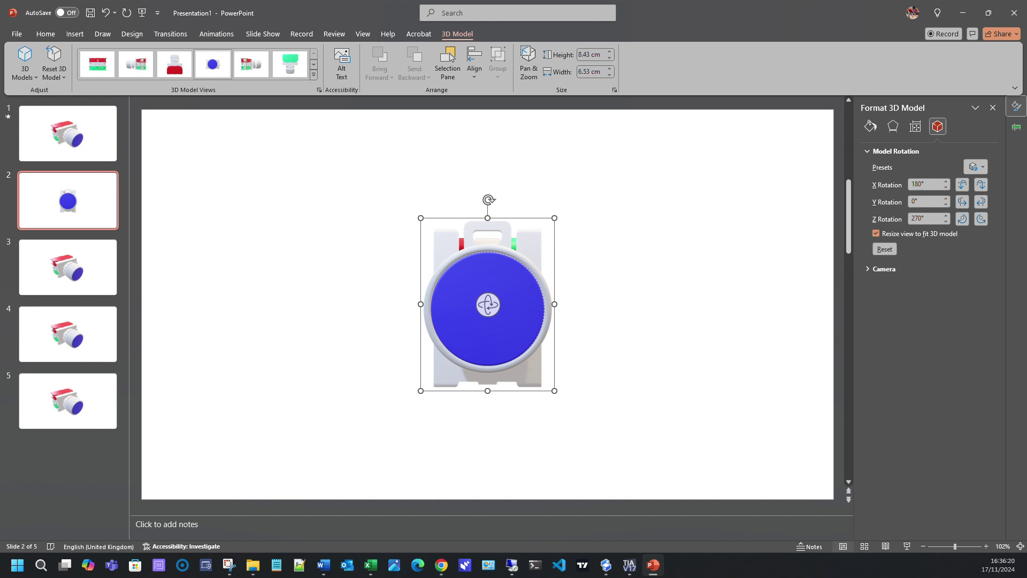
- Apply the Top preset view to the 3D switch model on slide 3
click(79, 284)
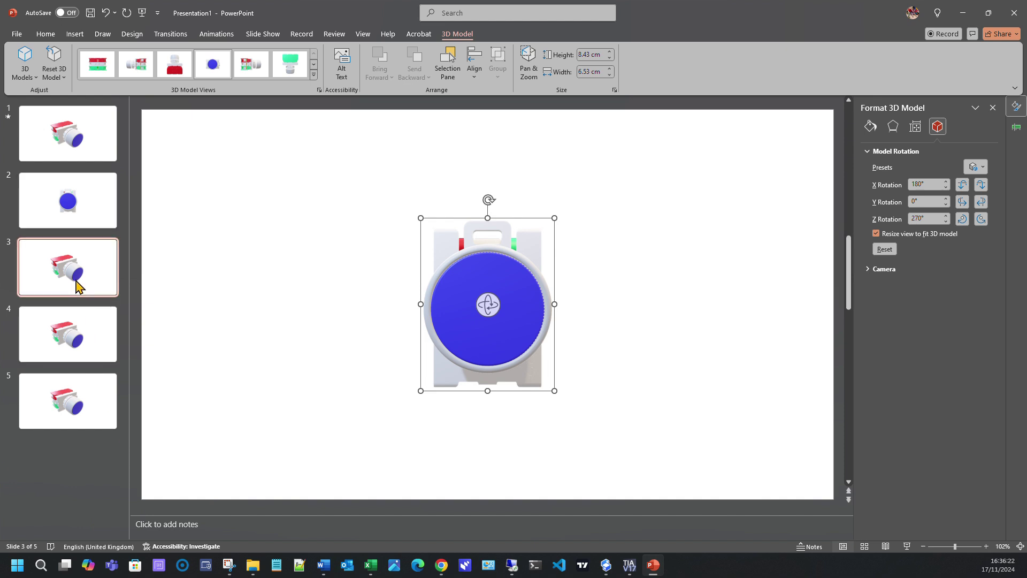
click(434, 270)
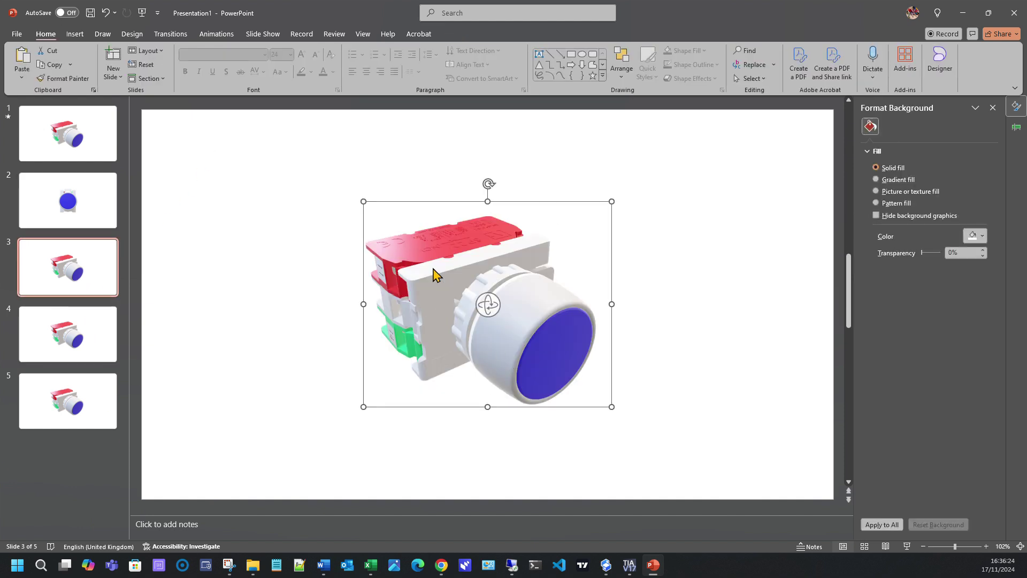
click(313, 75)
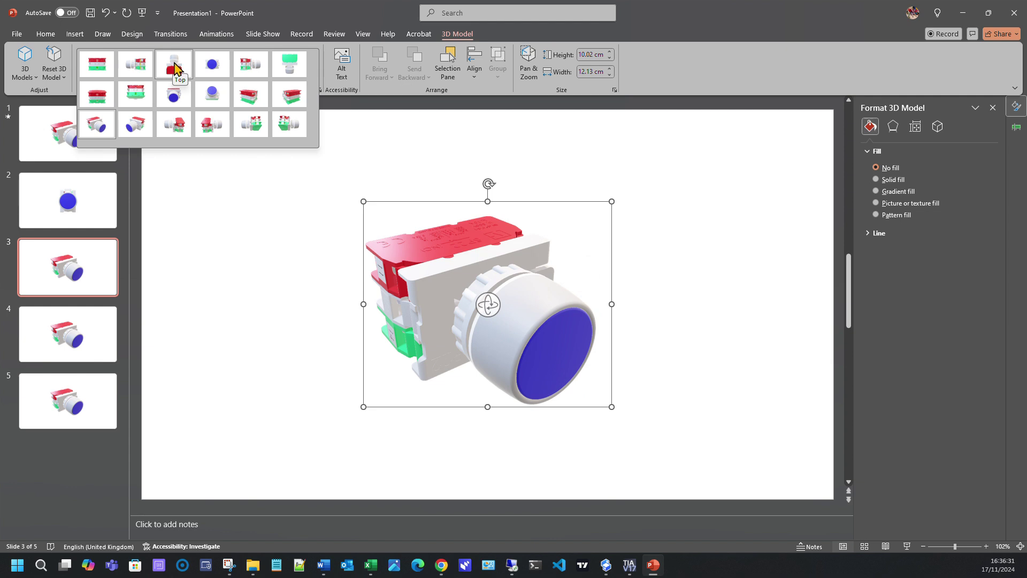
click(174, 69)
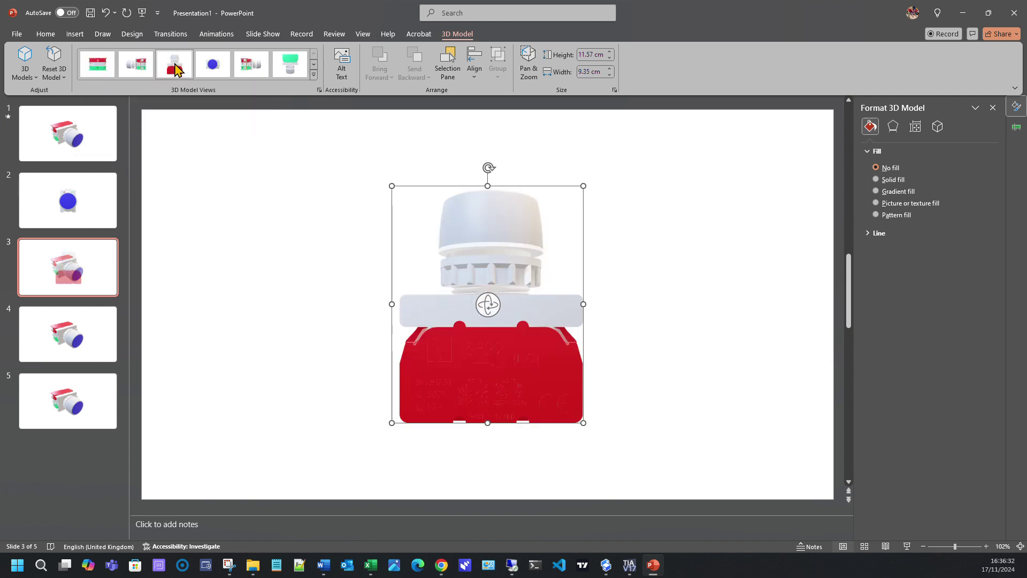
- Apply the Top preset view to the 3D switch model on slide 4
click(85, 322)
click(457, 273)
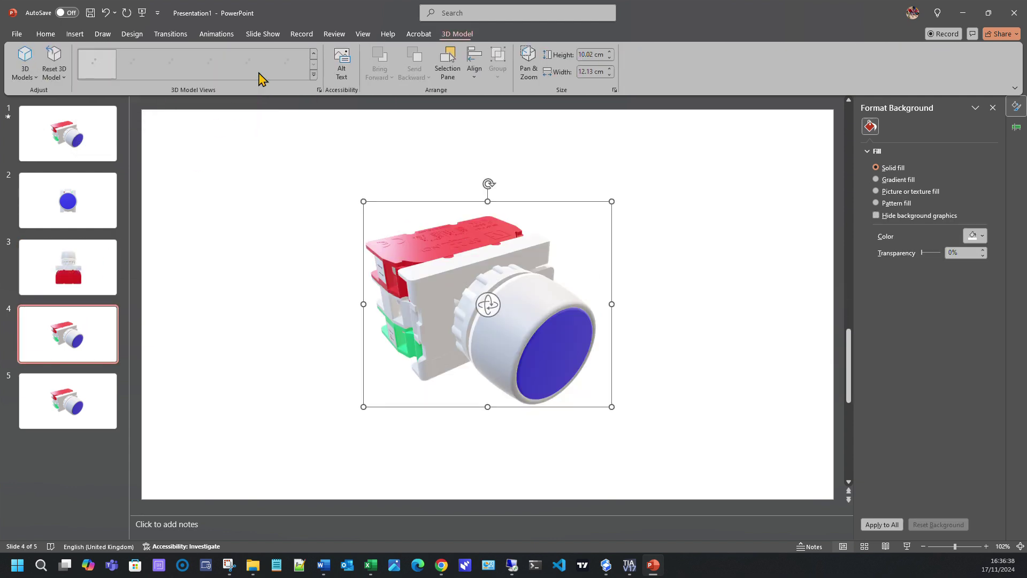
click(314, 75)
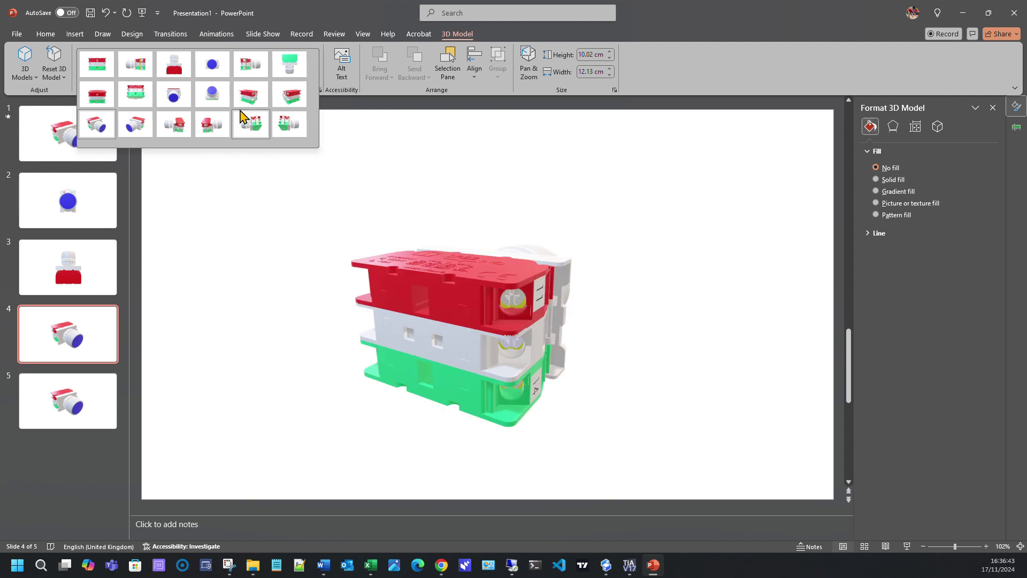
click(175, 69)
- Rotate slide 4's switch to 90° X, 90° Y and 0° Z so the numbered terminal side faces forward
right_click(538, 334)
click(575, 318)
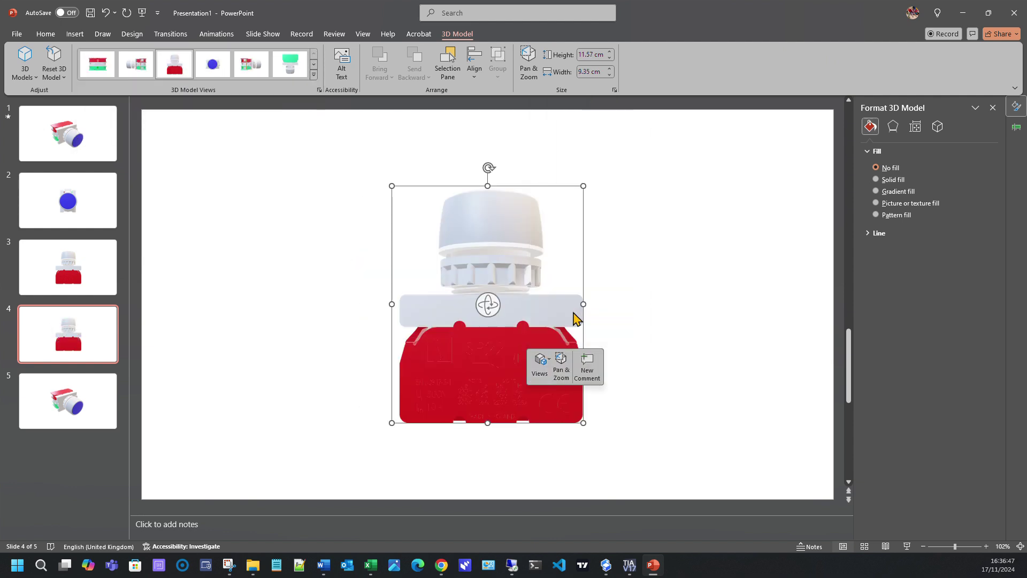
click(937, 126)
click(962, 219)
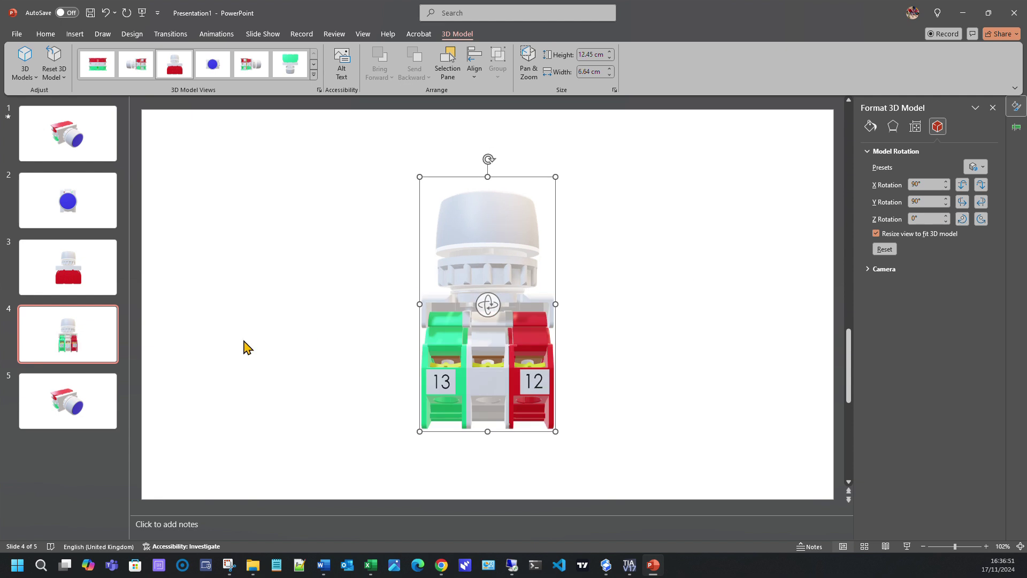
- Apply the Top preset view to the 3D switch model on slide 5
click(68, 401)
click(443, 267)
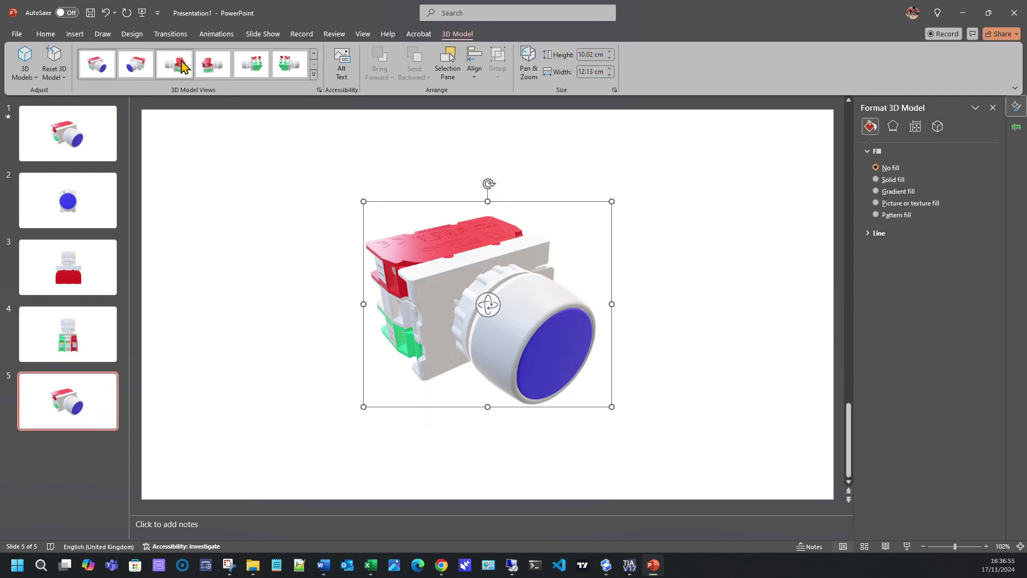
click(314, 75)
click(216, 83)
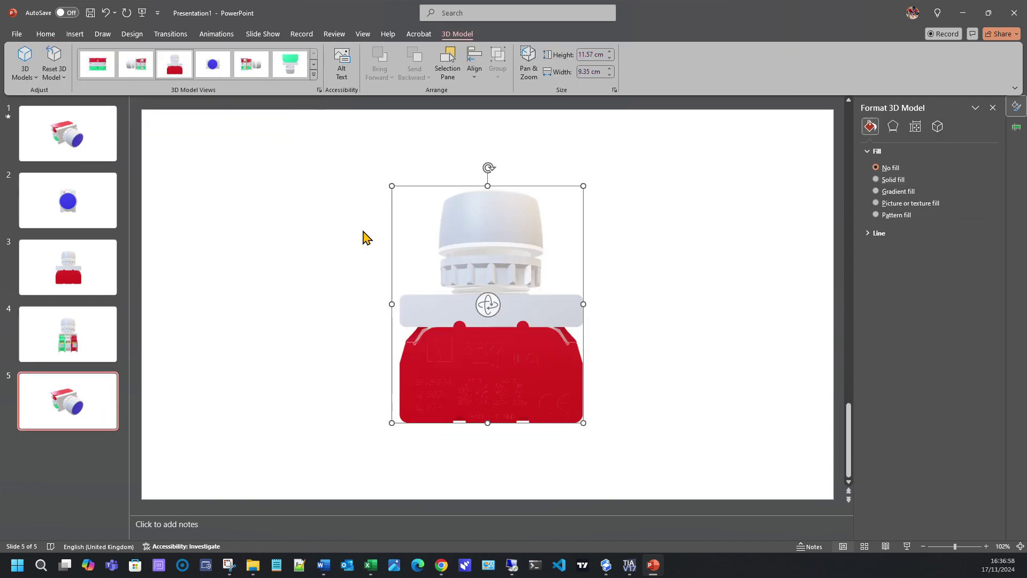
- Rotate slide 5's switch about its vertical axis until the green contact block faces straight forward
right_click(504, 370)
click(535, 344)
click(962, 219)
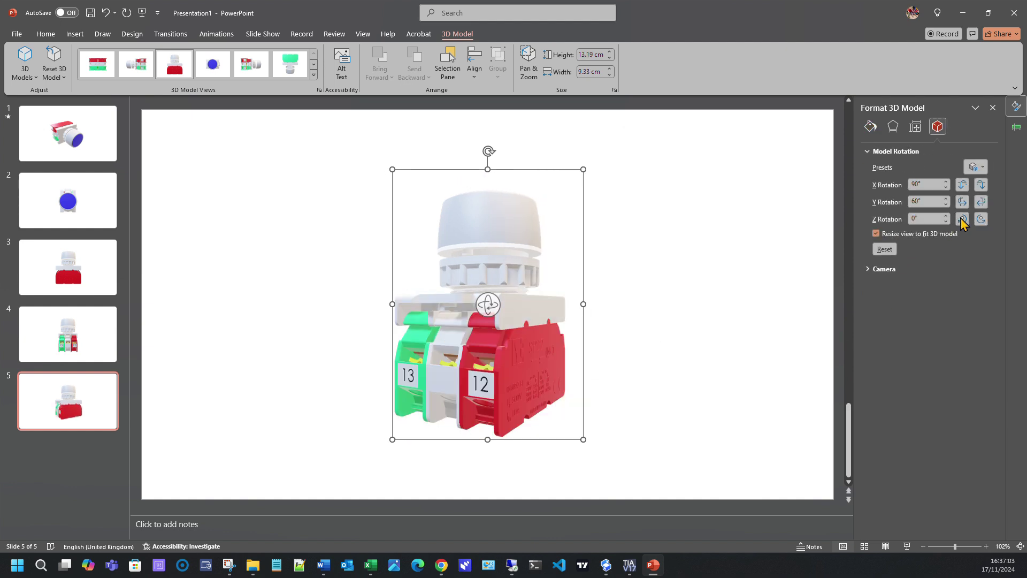
click(962, 220)
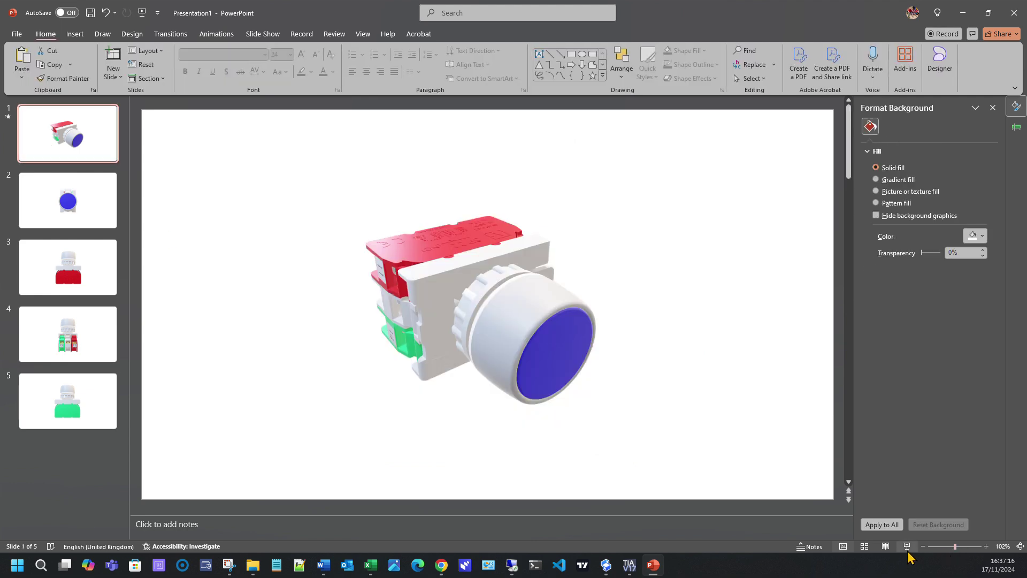
- Play the slide show from slide 1 to check the sequence of model views, and exit it
click(907, 546)
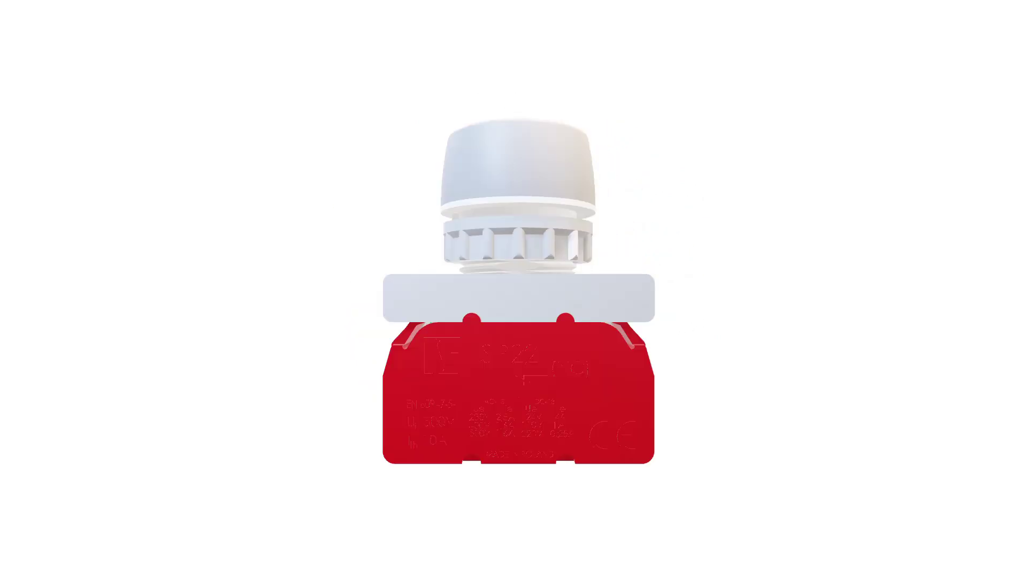
key(Escape)
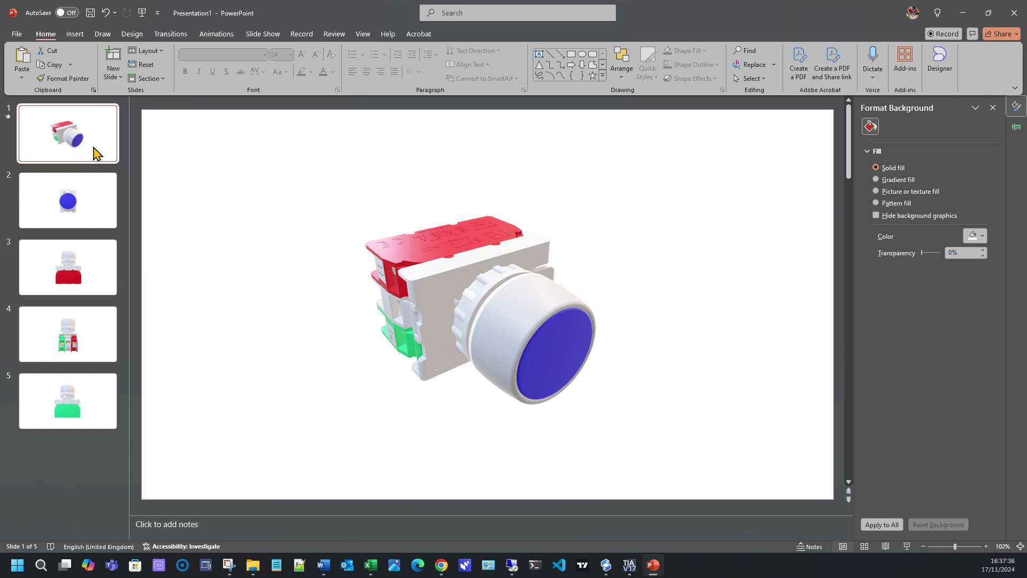
- Apply the Morph transition to all five slides
key(ctrl+a)
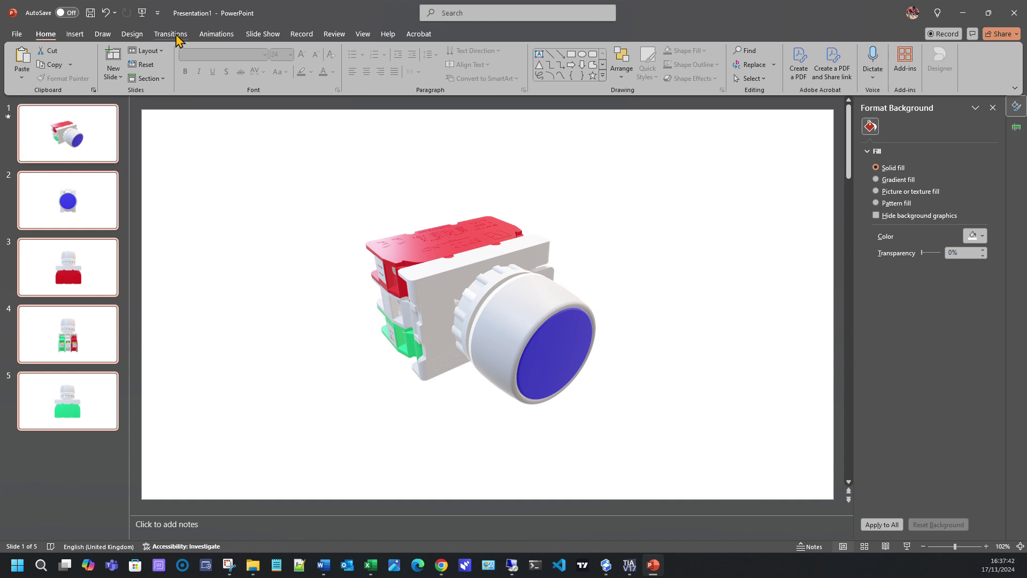
click(177, 36)
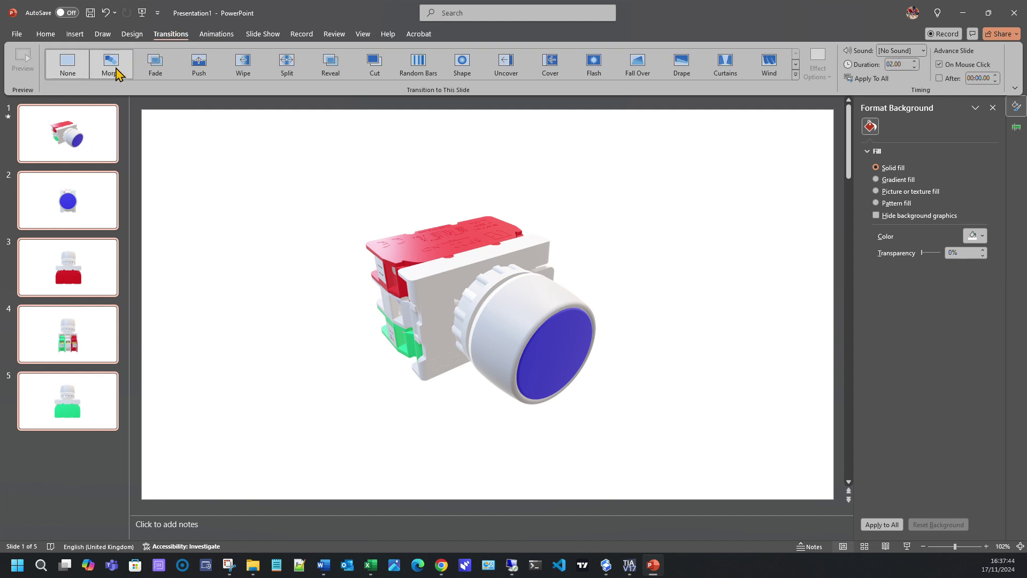
click(114, 71)
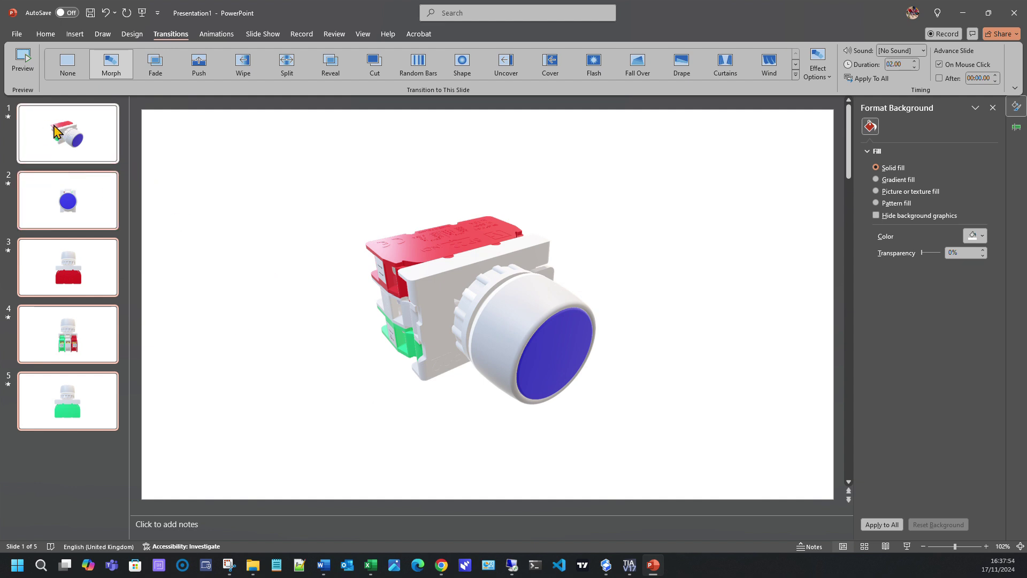
- Play the slide show from slide 1 to check the Morph transitions between the switch views, and exit it
click(44, 131)
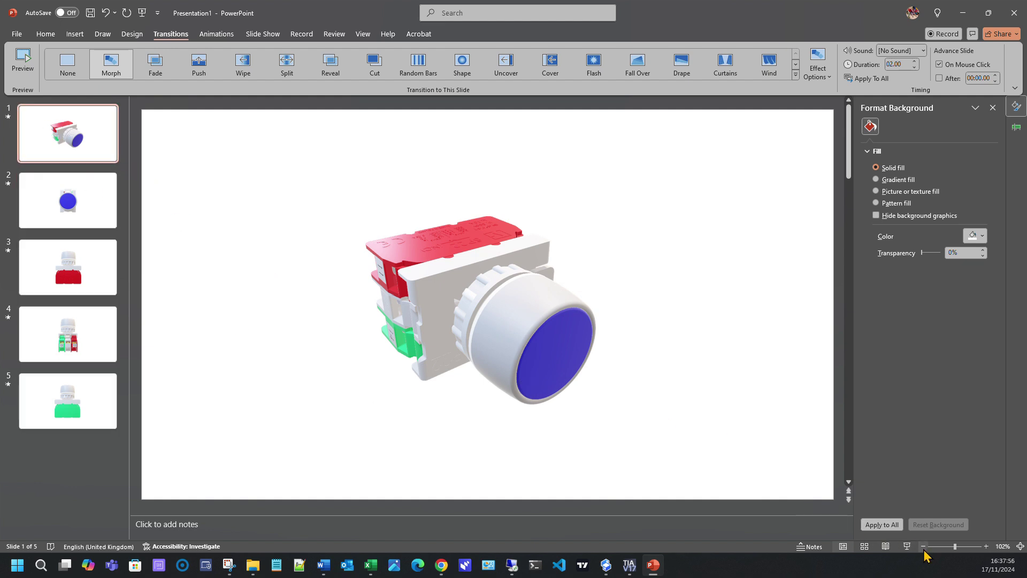
click(907, 546)
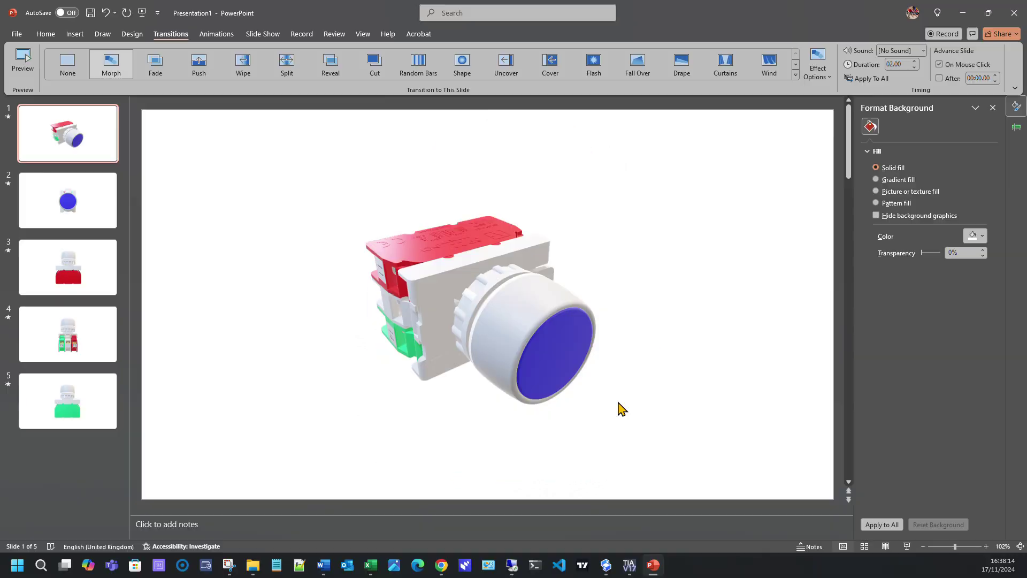
key(Escape)
- Start a customized video export of the presentation and set its quality to HD (720p)
click(301, 35)
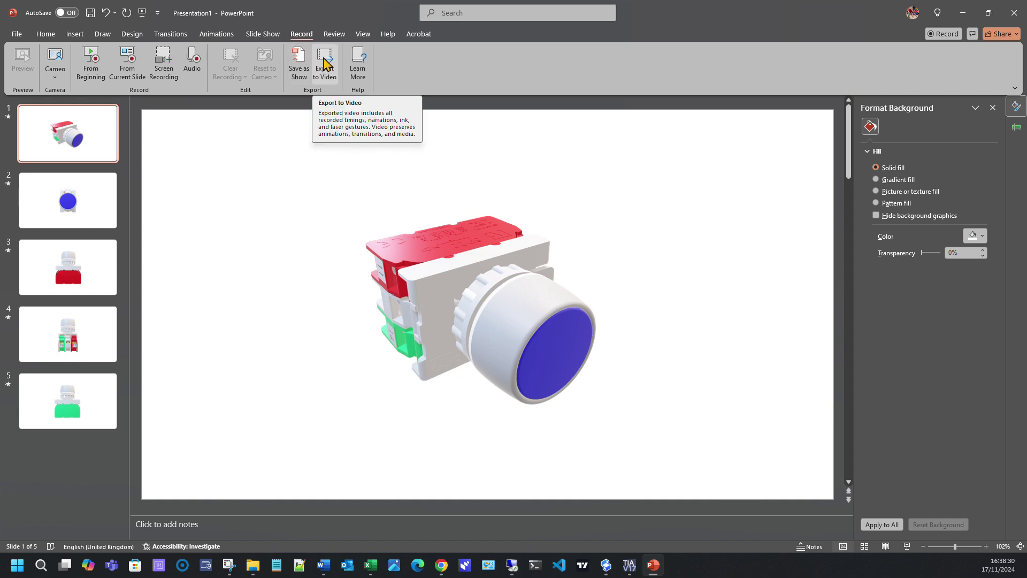
click(325, 63)
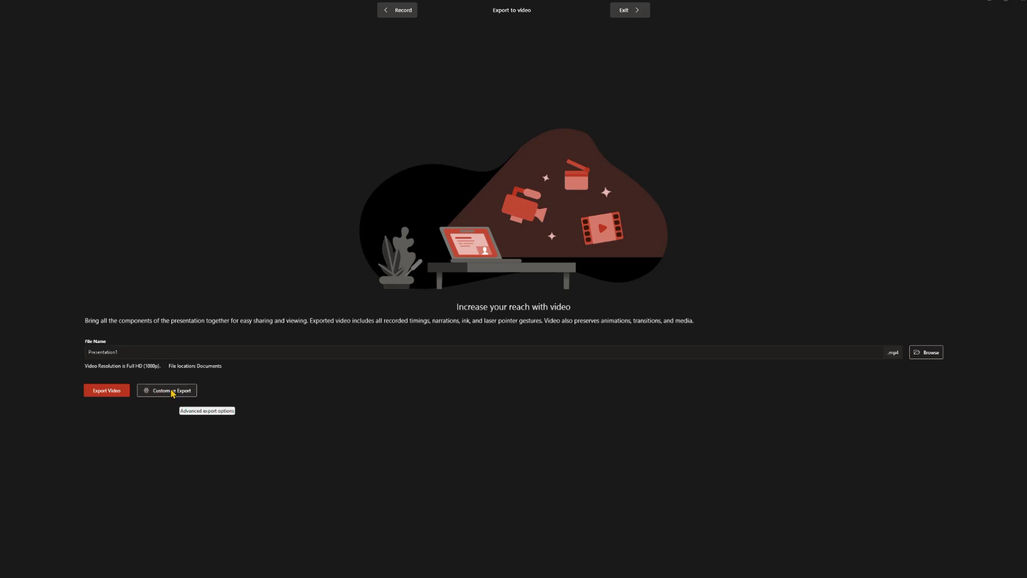
click(173, 392)
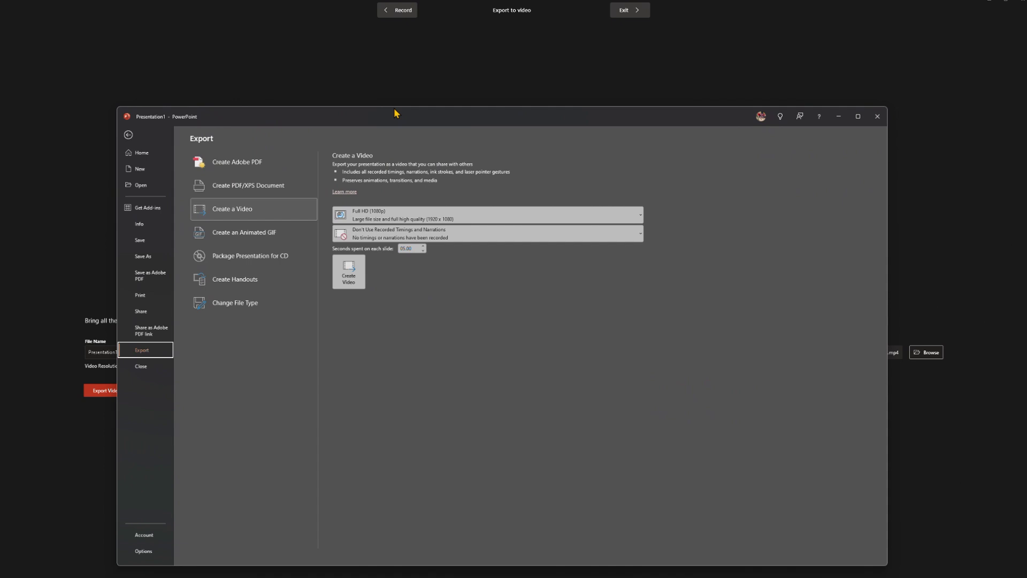
click(373, 216)
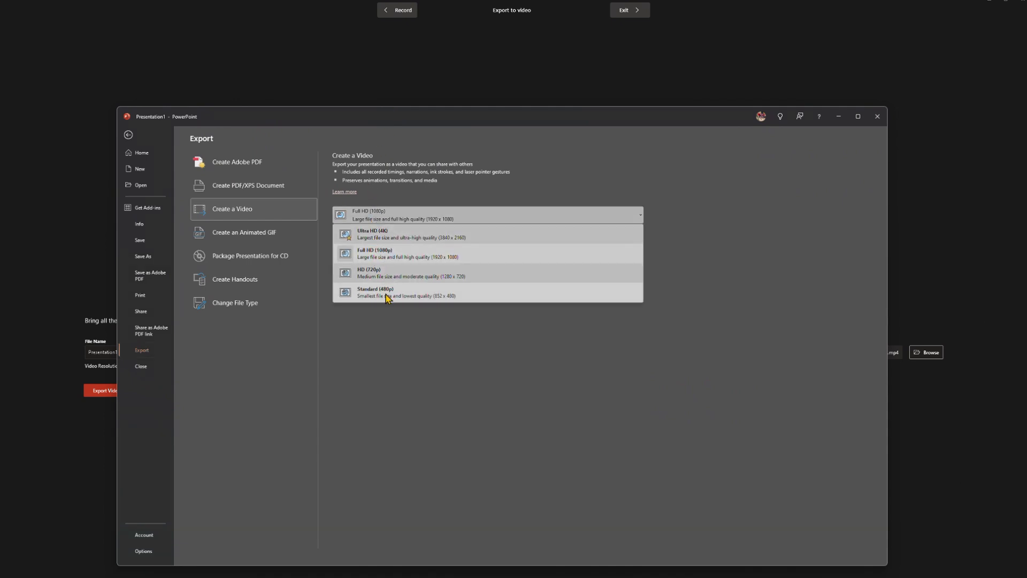
click(374, 278)
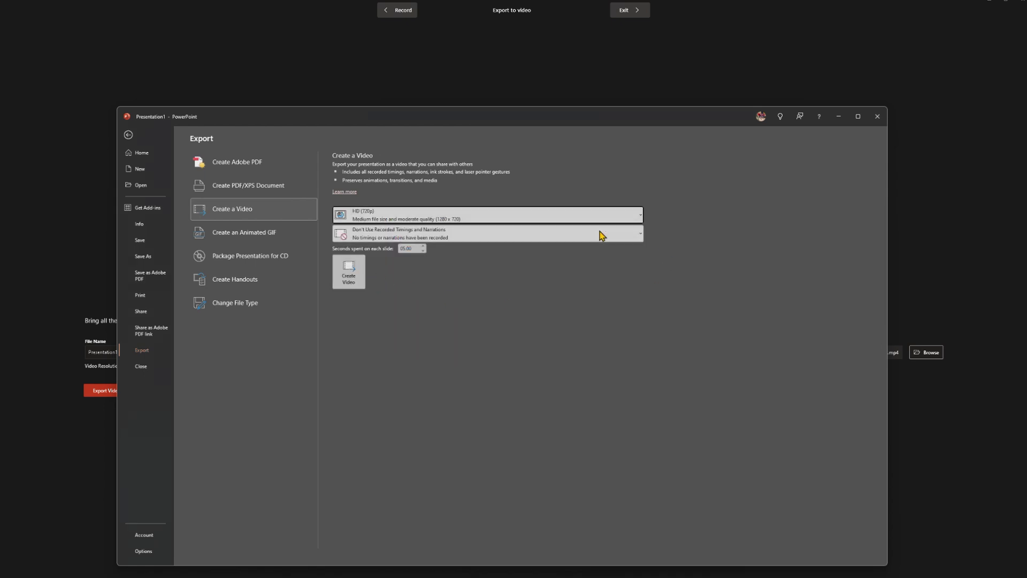
- Set the video not to use recorded timings and narrations, and reduce the seconds spent on each slide
click(359, 234)
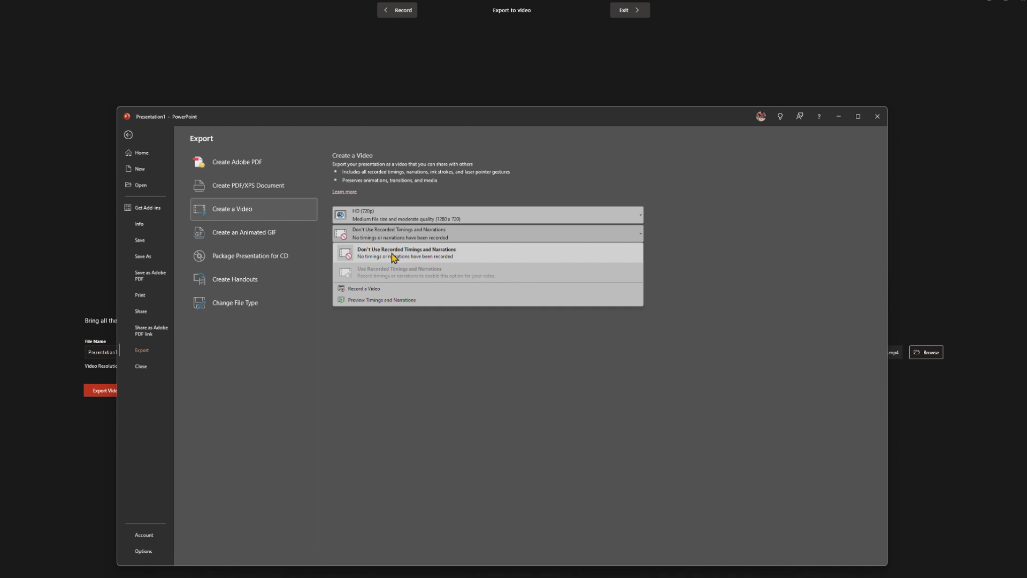
click(393, 257)
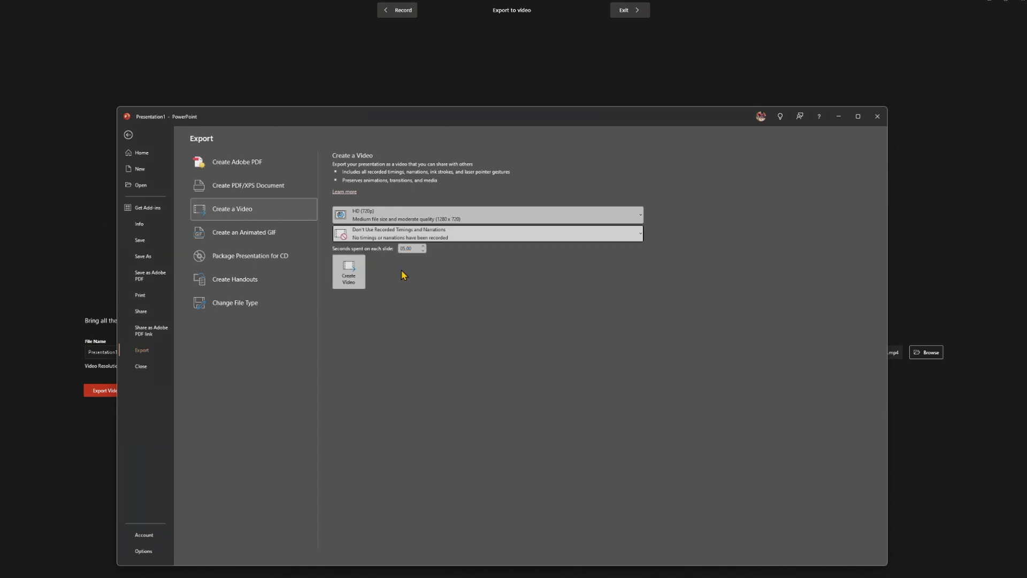
click(423, 251)
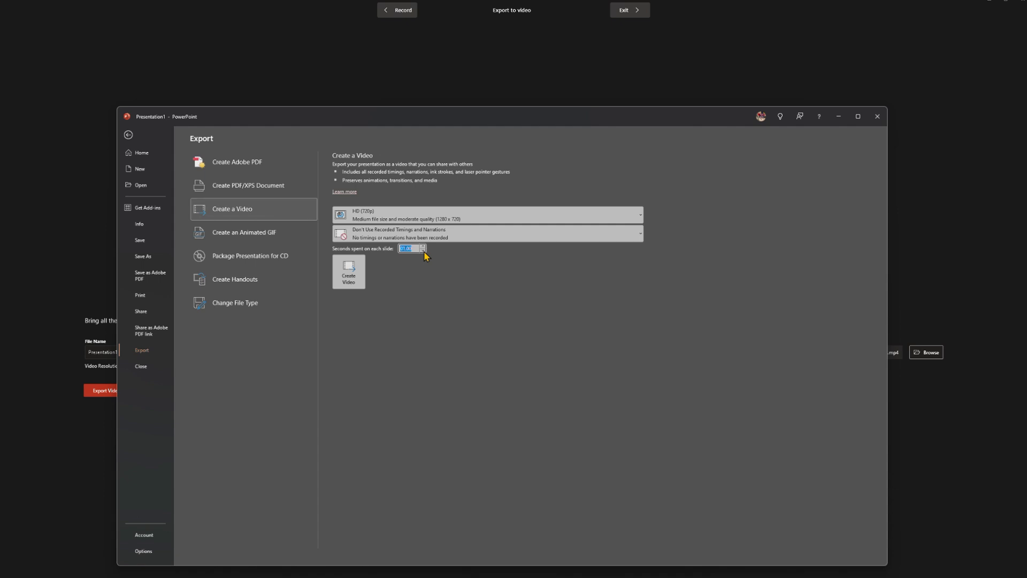
- Export the video as the MPEG-4 file End Result.mp4 and open the exported video for playback
click(348, 271)
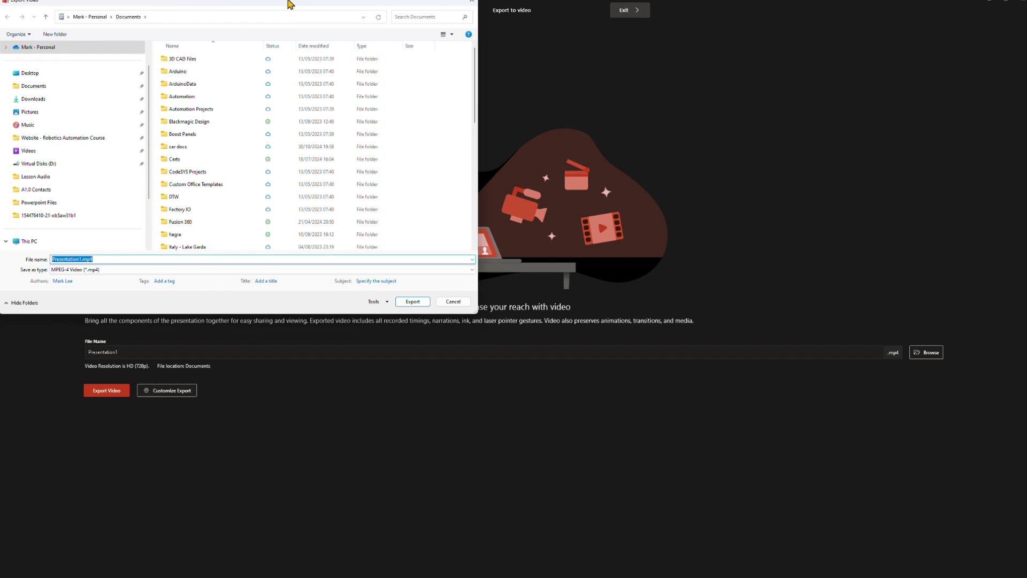
drag(291, 6, 1026, 179)
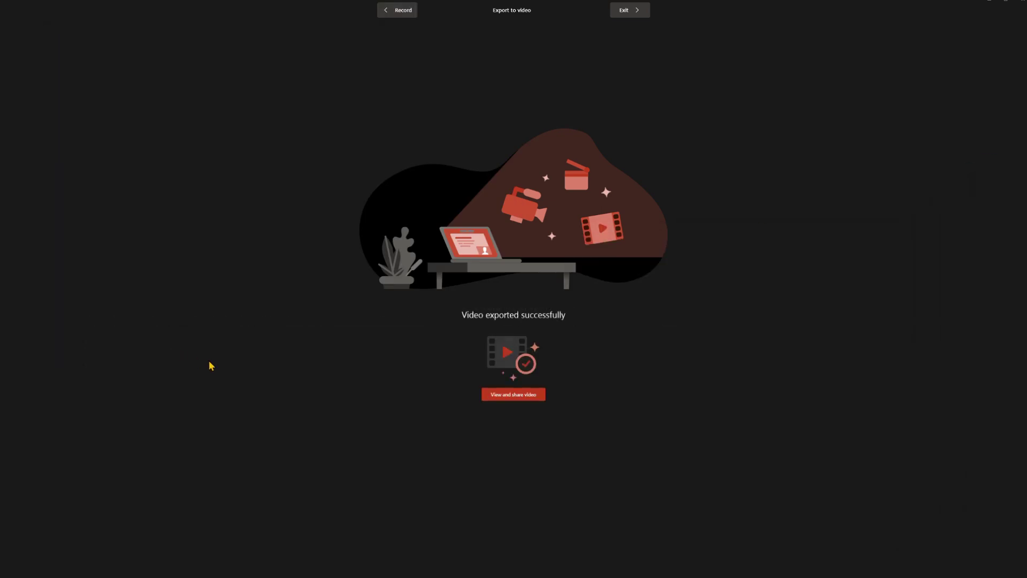
click(625, 12)
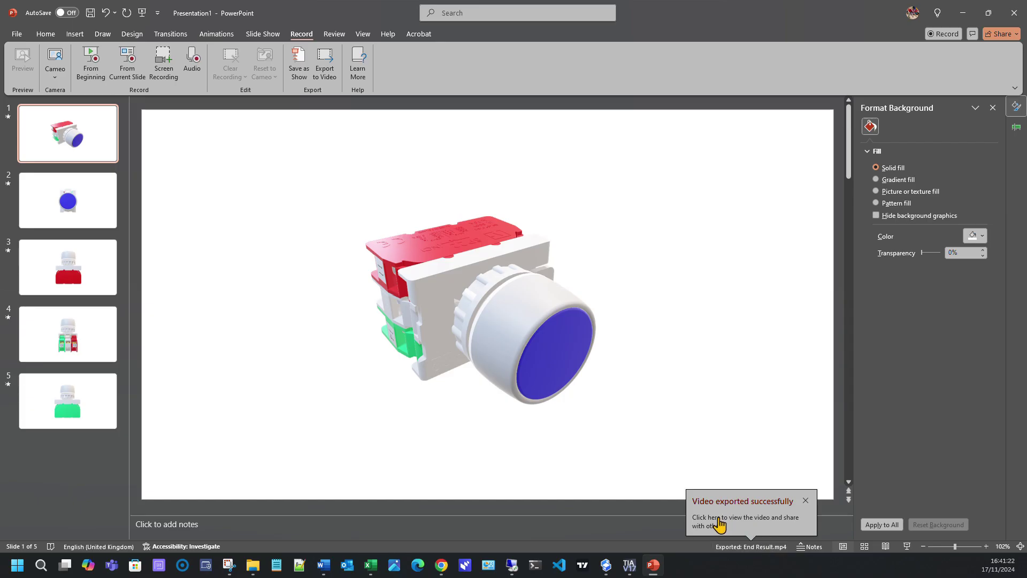
click(719, 521)
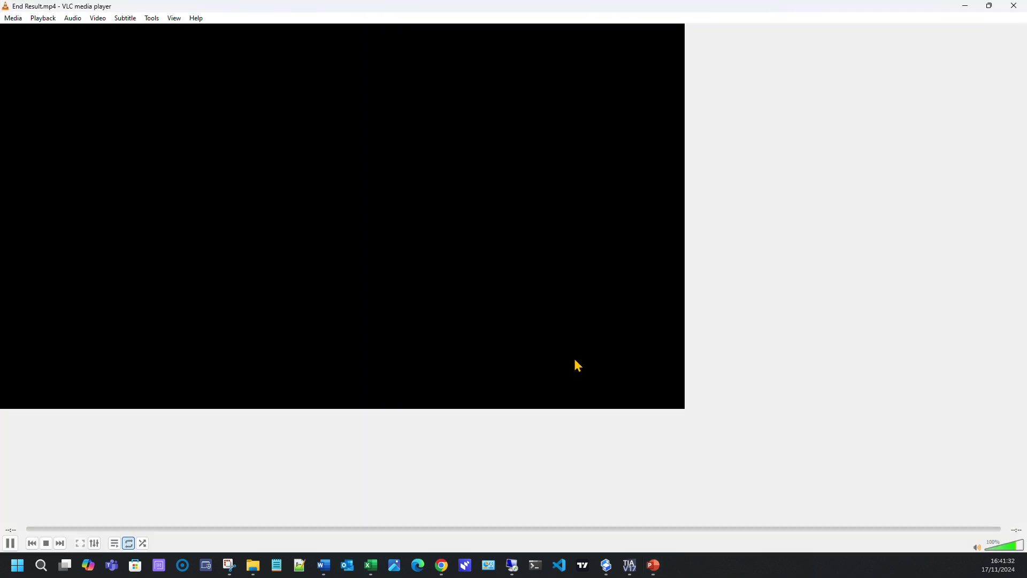